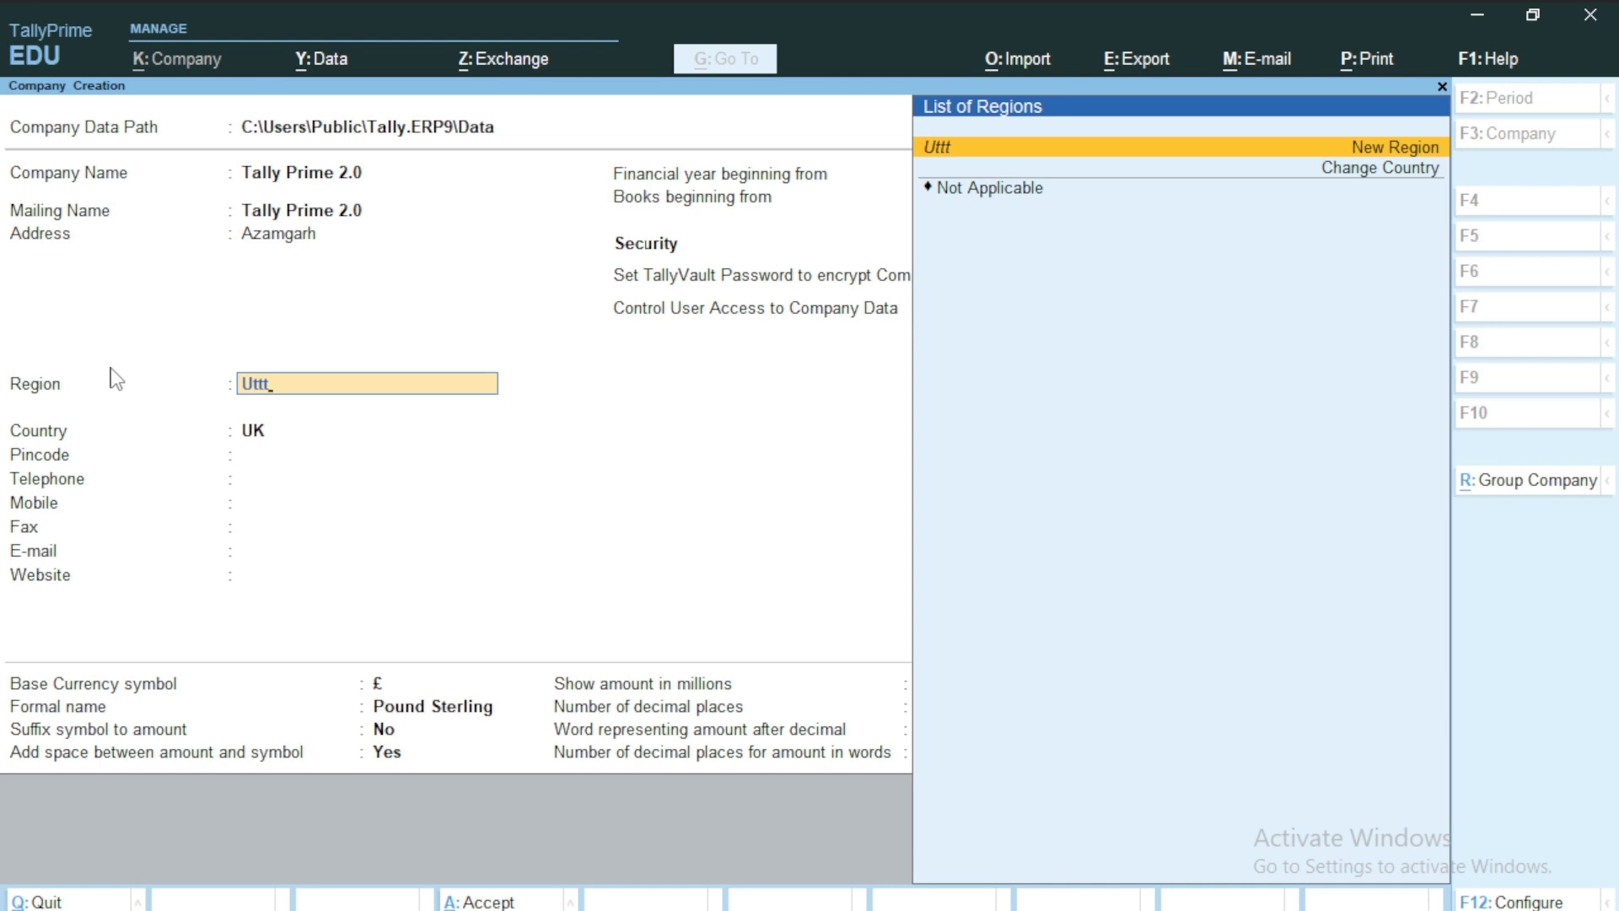
Correct the region search and select Uttar Pradesh as the company's state.
{"action": "key", "text": "BackSpace"}
{"action": "type", "text": "a"}
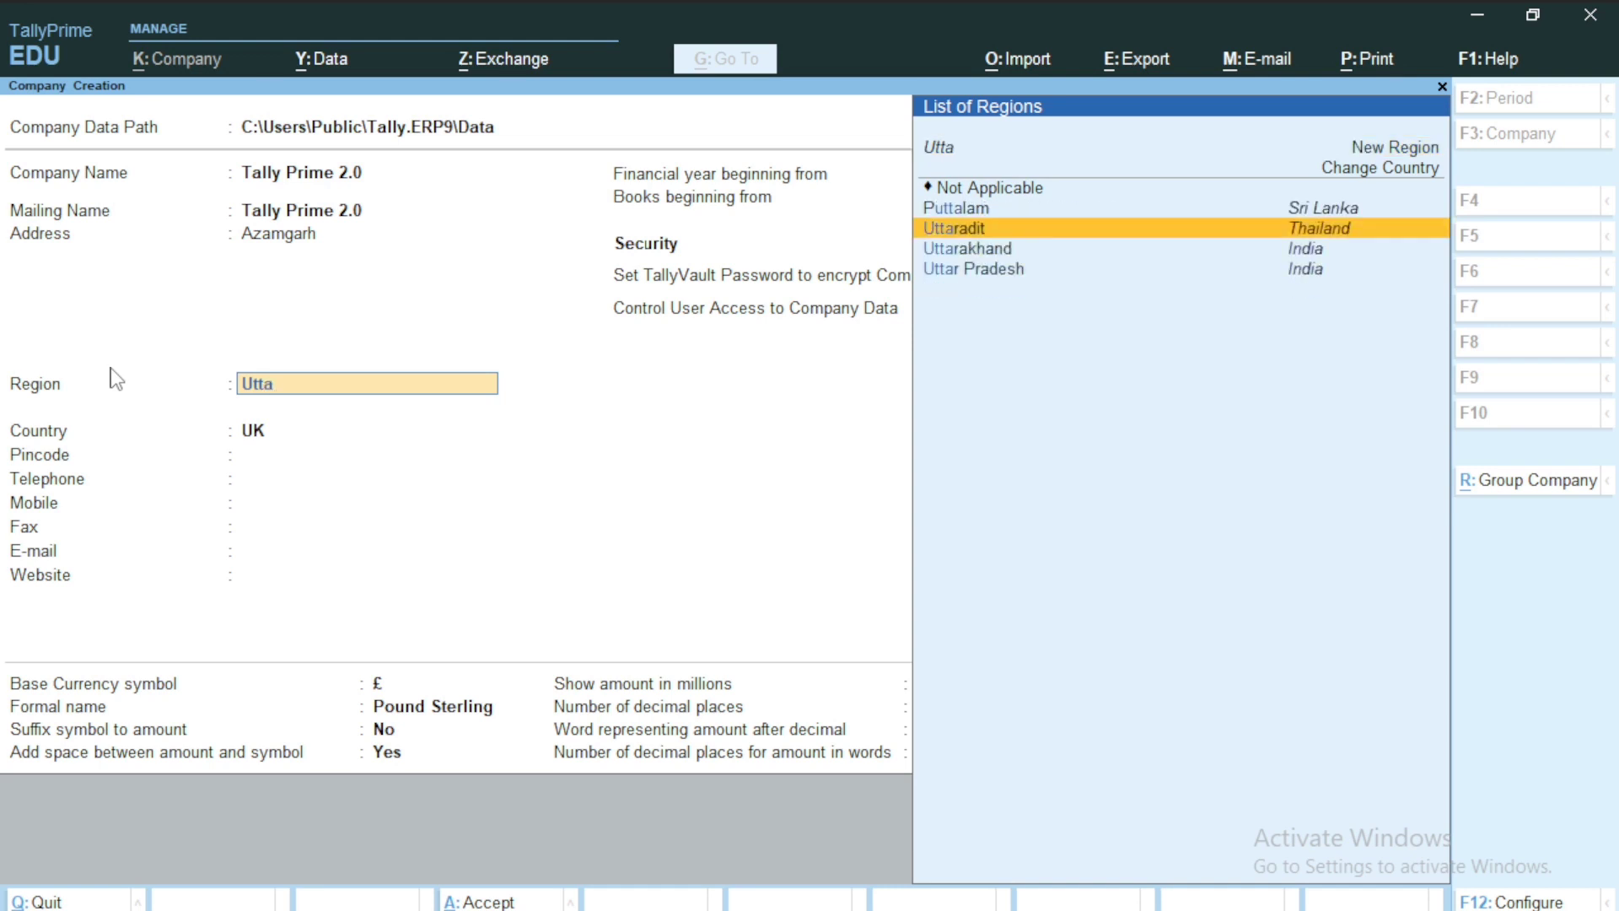
{"action": "key", "text": "Down"}
{"action": "key", "text": "Down"}
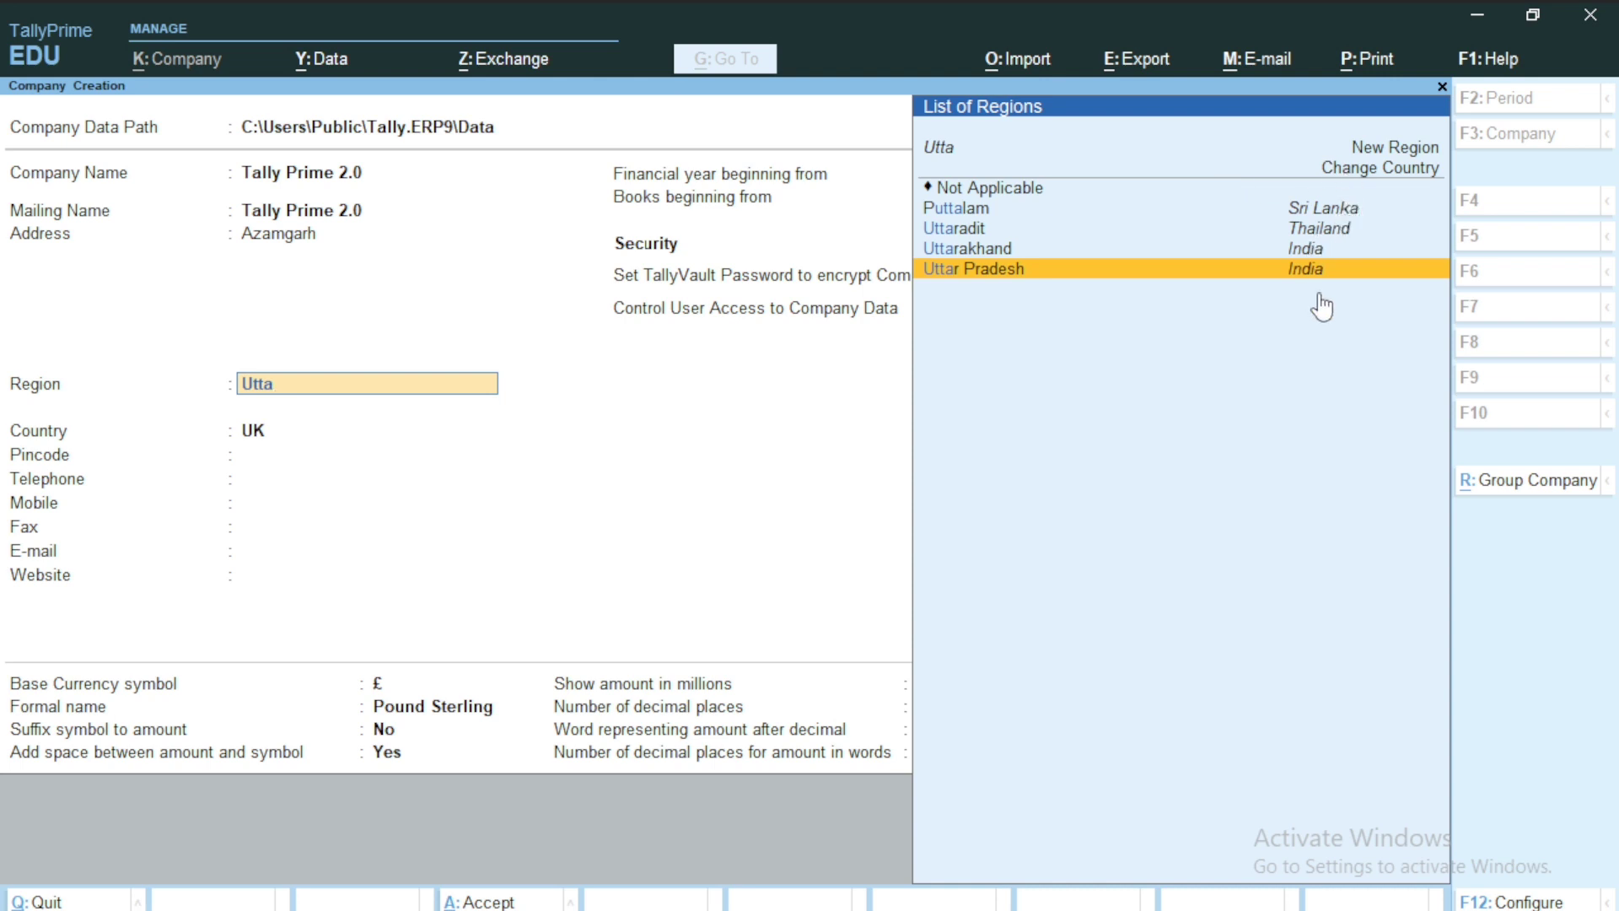
{"action": "key", "text": "Return"}
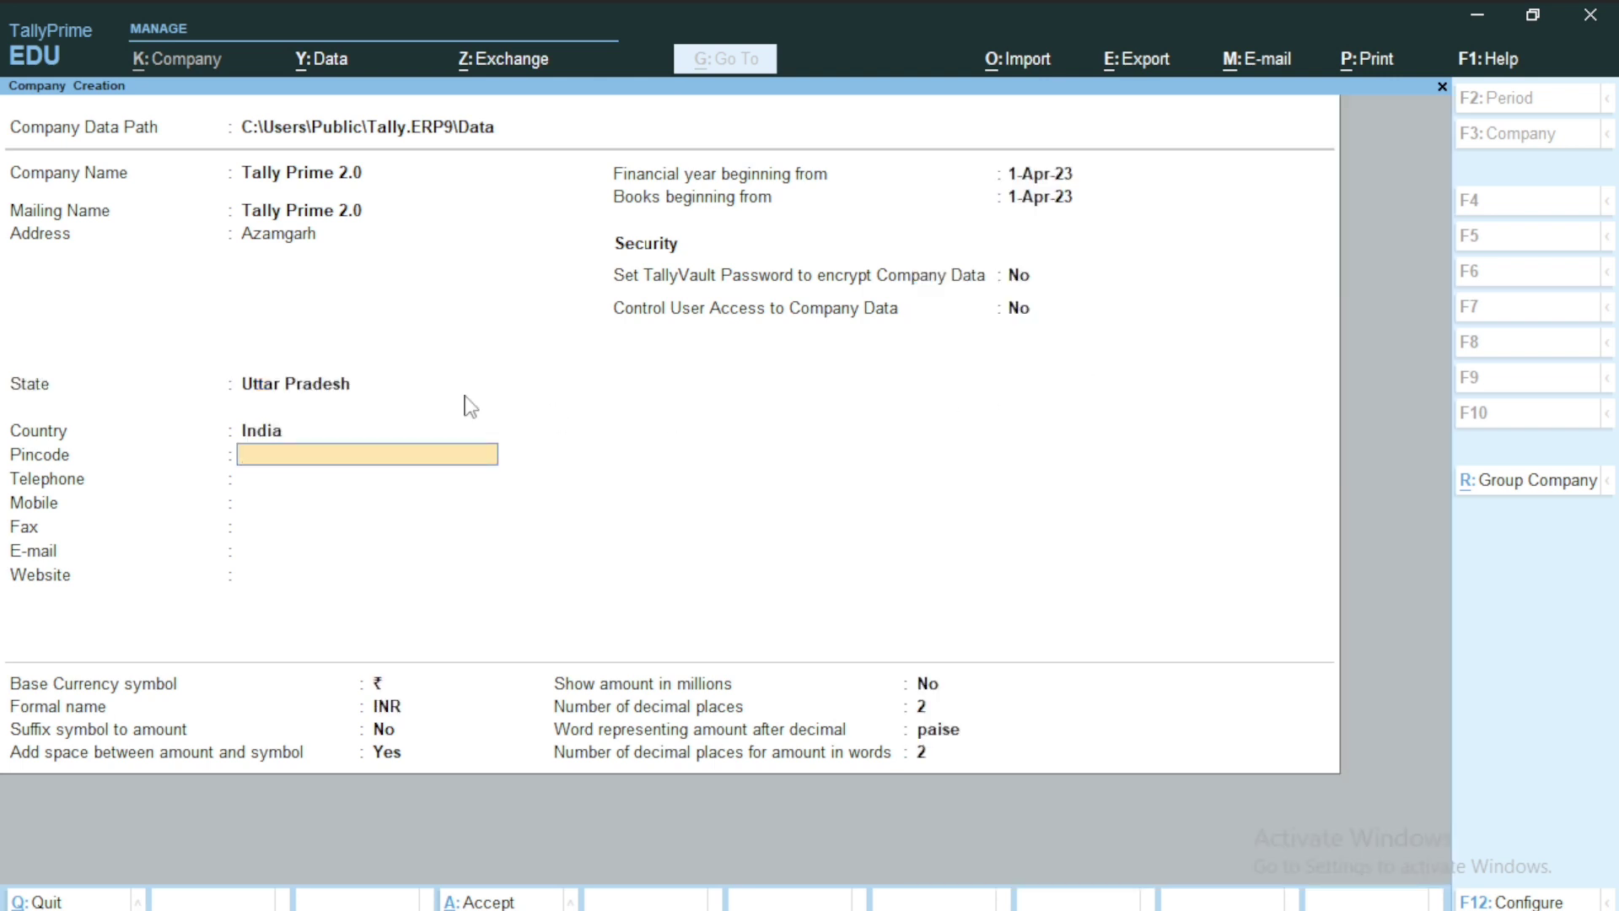
Enter the company's pincode and mobile number, leaving telephone and fax blank.
{"action": "type", "text": "276301"}
{"action": "key", "text": "Return"}
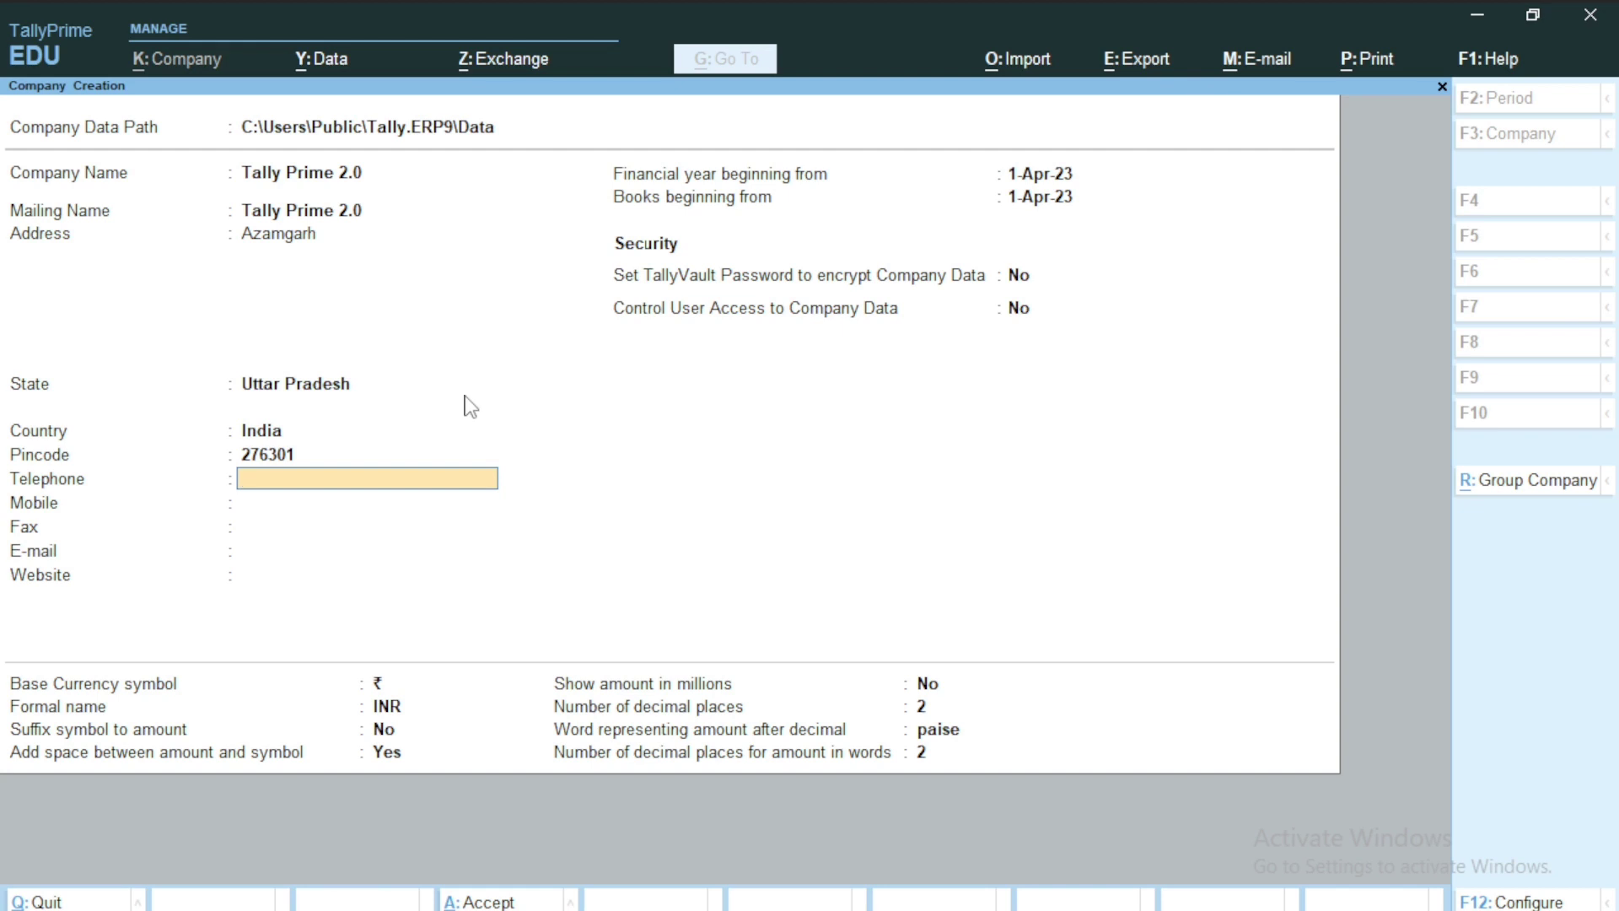
{"action": "key", "text": "Return"}
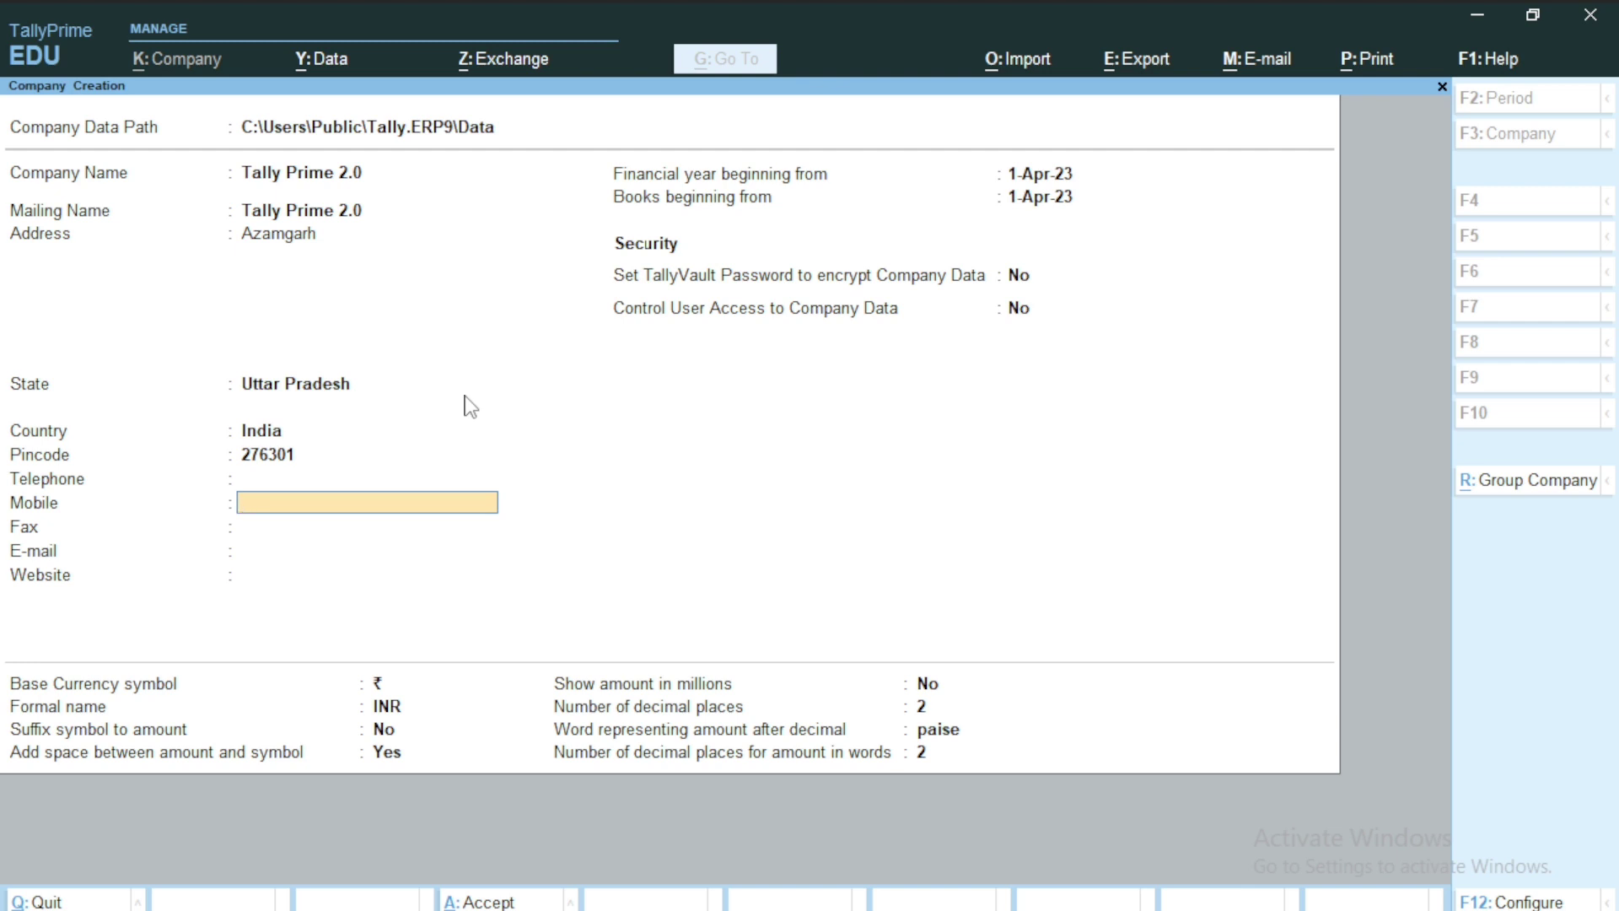
{"action": "key", "text": "Return"}
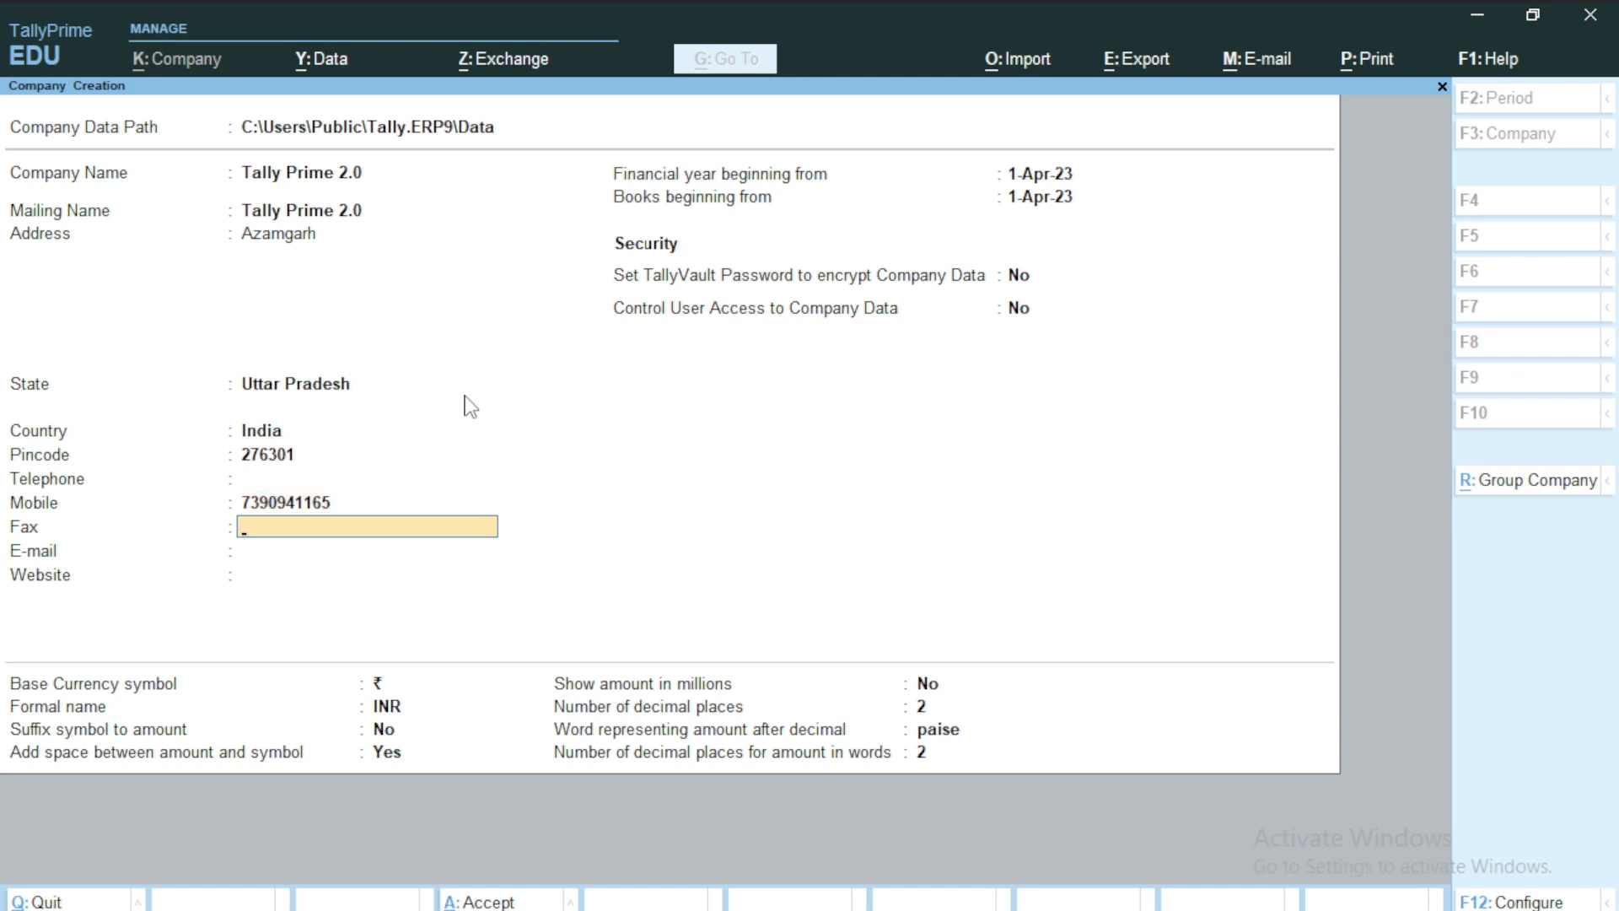
{"action": "key", "text": "Return"}
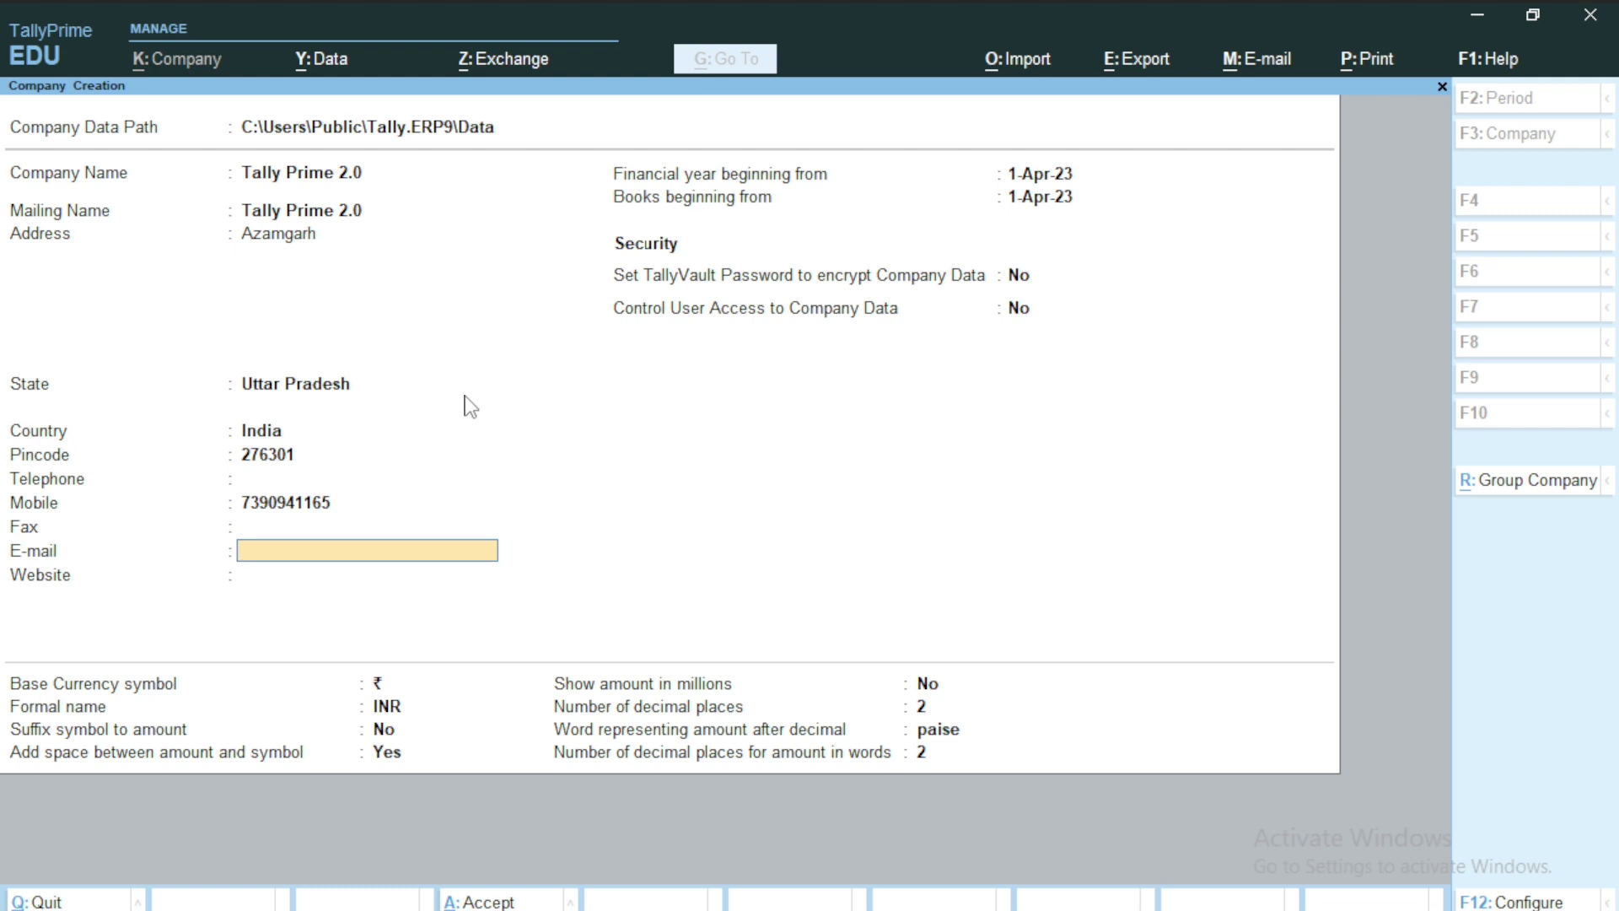
Keep blank e-mail/website, 1-Apr-23 dates, no security and default currency, then save Tally Prime 2.0.
{"action": "key", "text": "Return"}
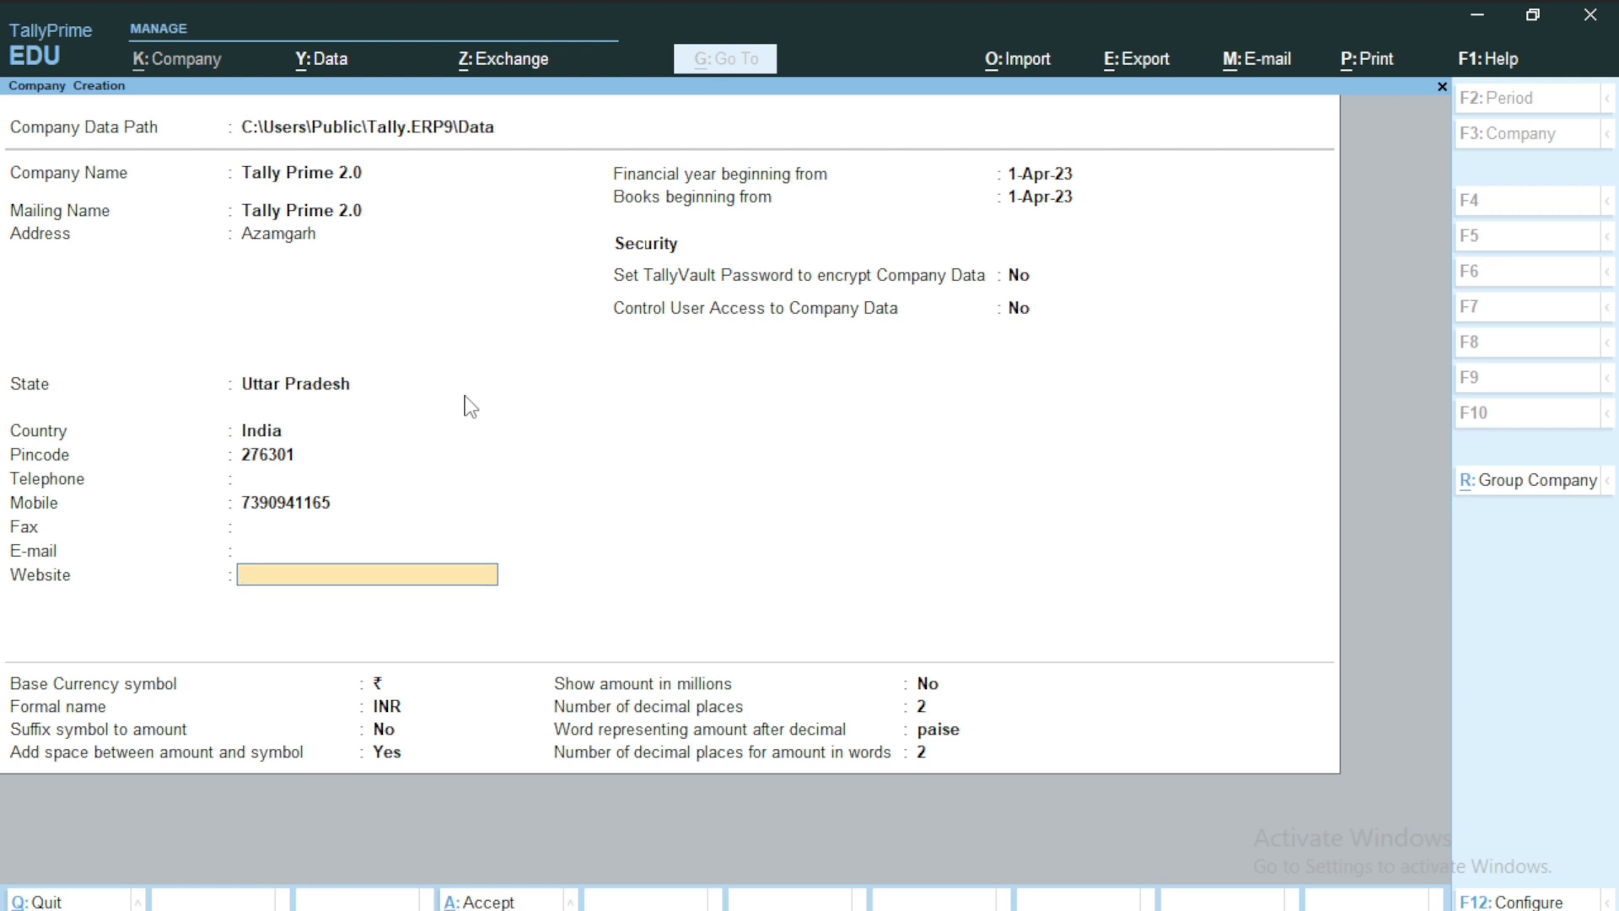
{"action": "key", "text": "Return"}
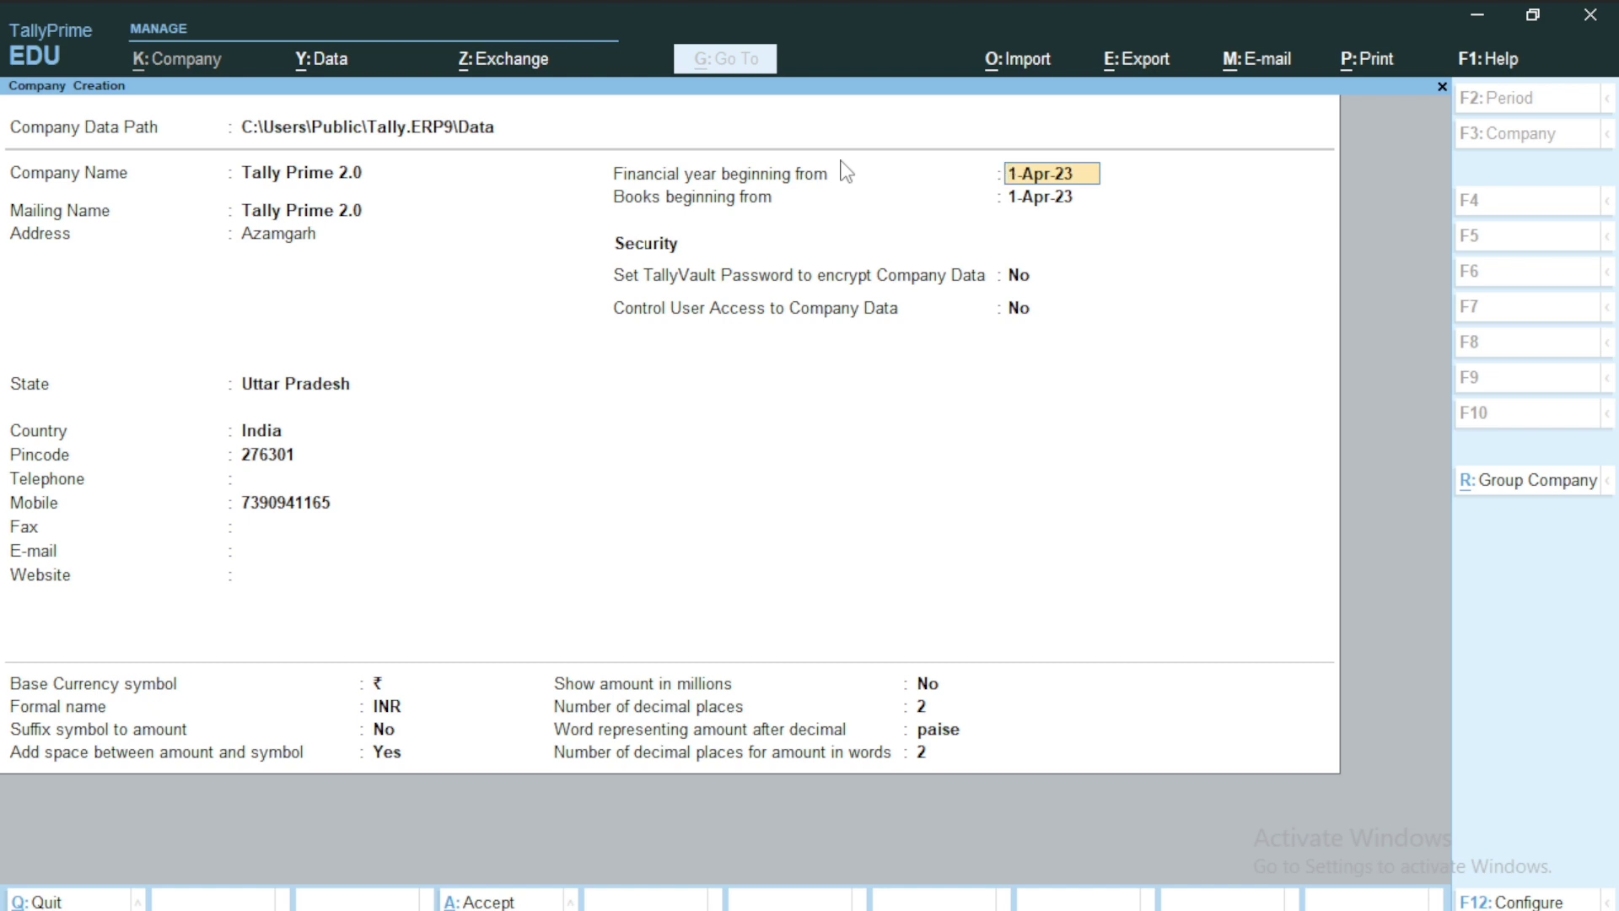
{"action": "key", "text": "Return"}
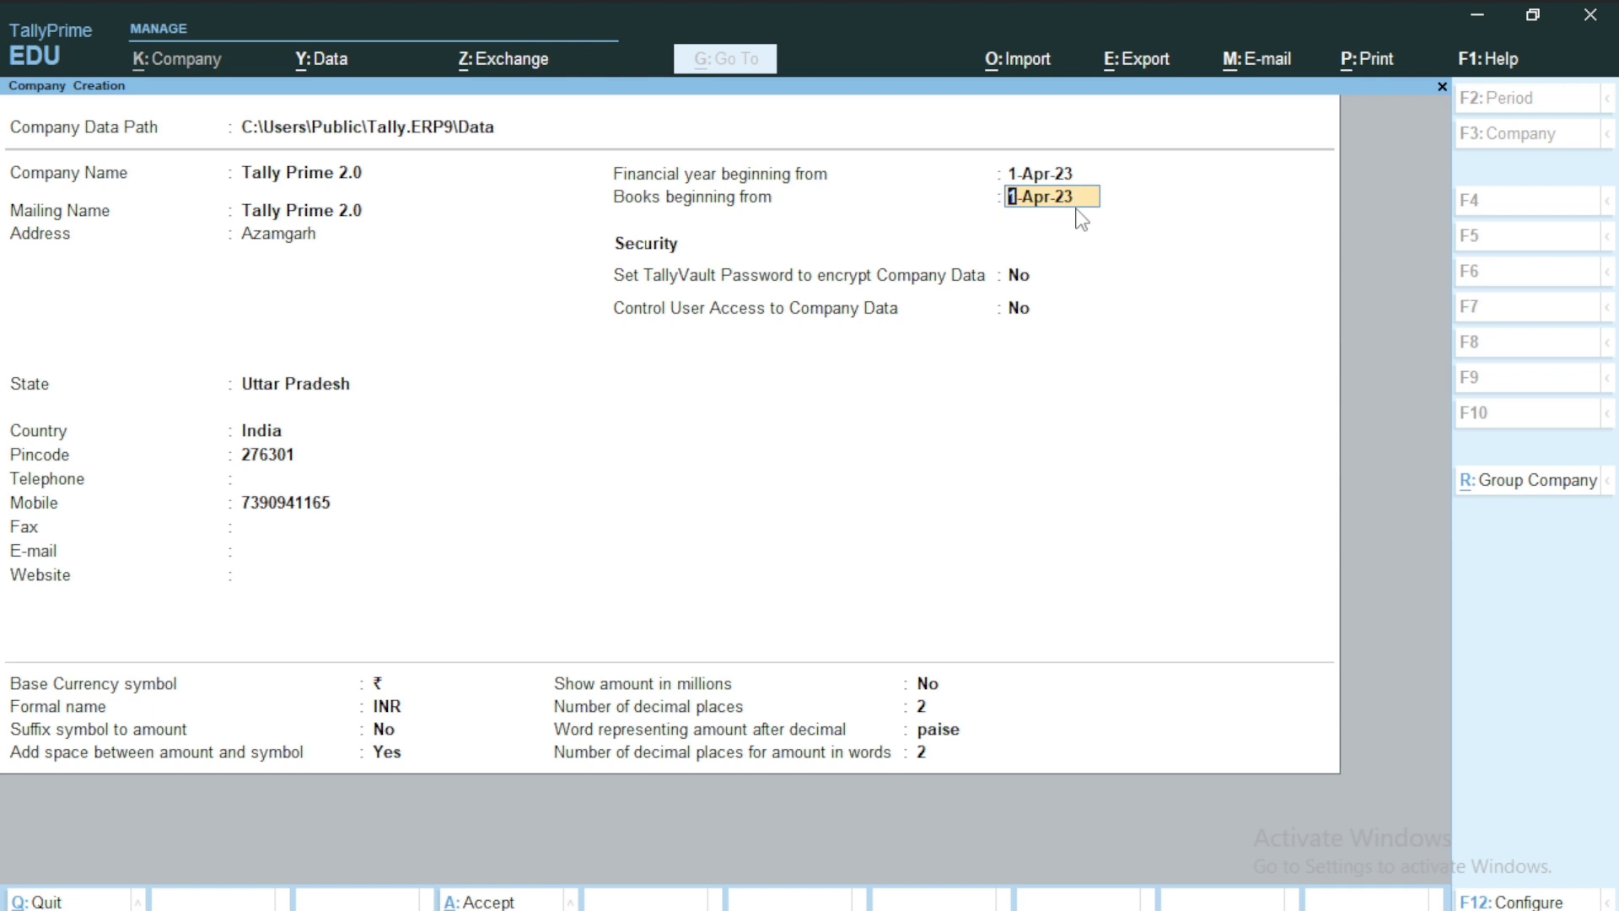
{"action": "key", "text": "Return"}
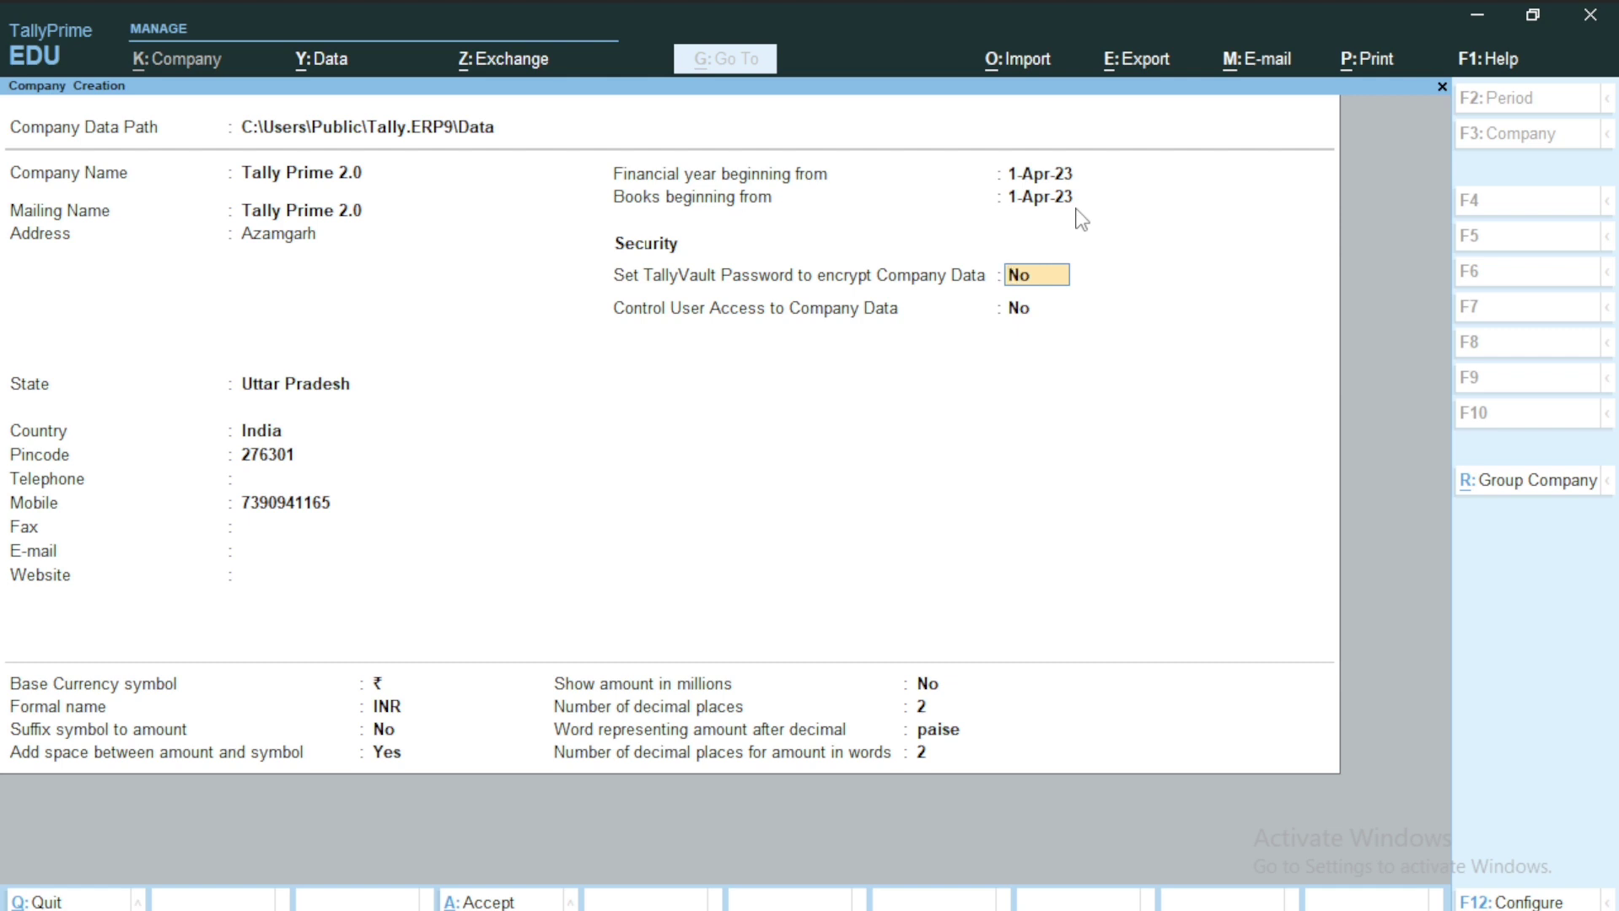
{"action": "key", "text": "Return"}
{"action": "key", "text": "Return"}
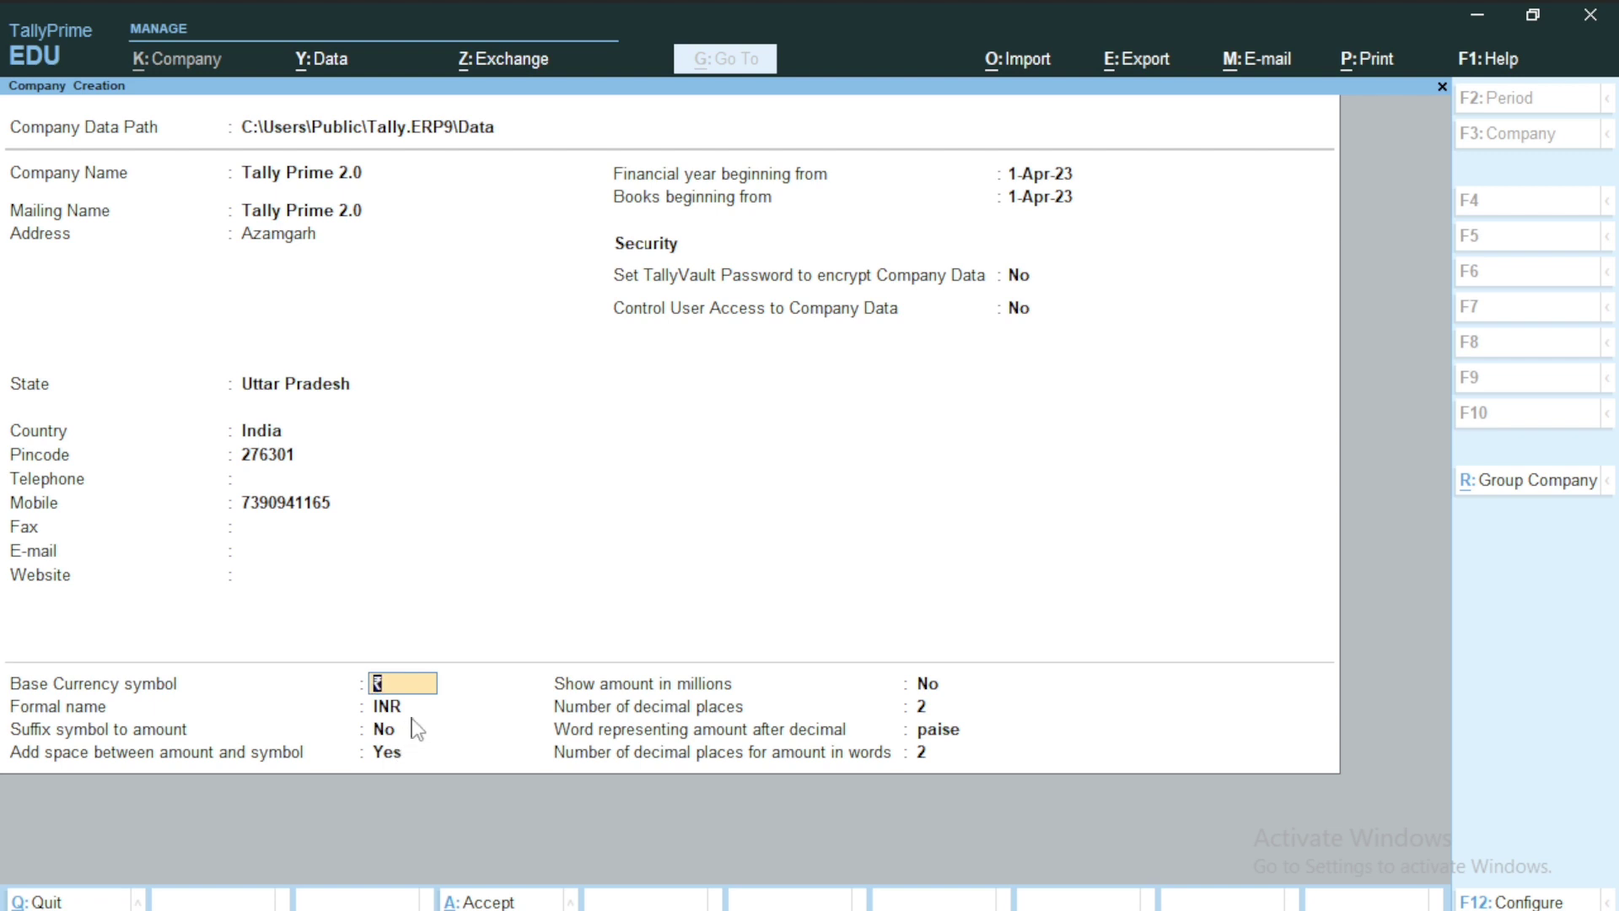
{"action": "key", "text": "Return"}
{"action": "key", "text": "Return"}
{"action": "key", "text": "Return"}
{"action": "key", "text": "Return"}
{"action": "key", "text": "Return"}
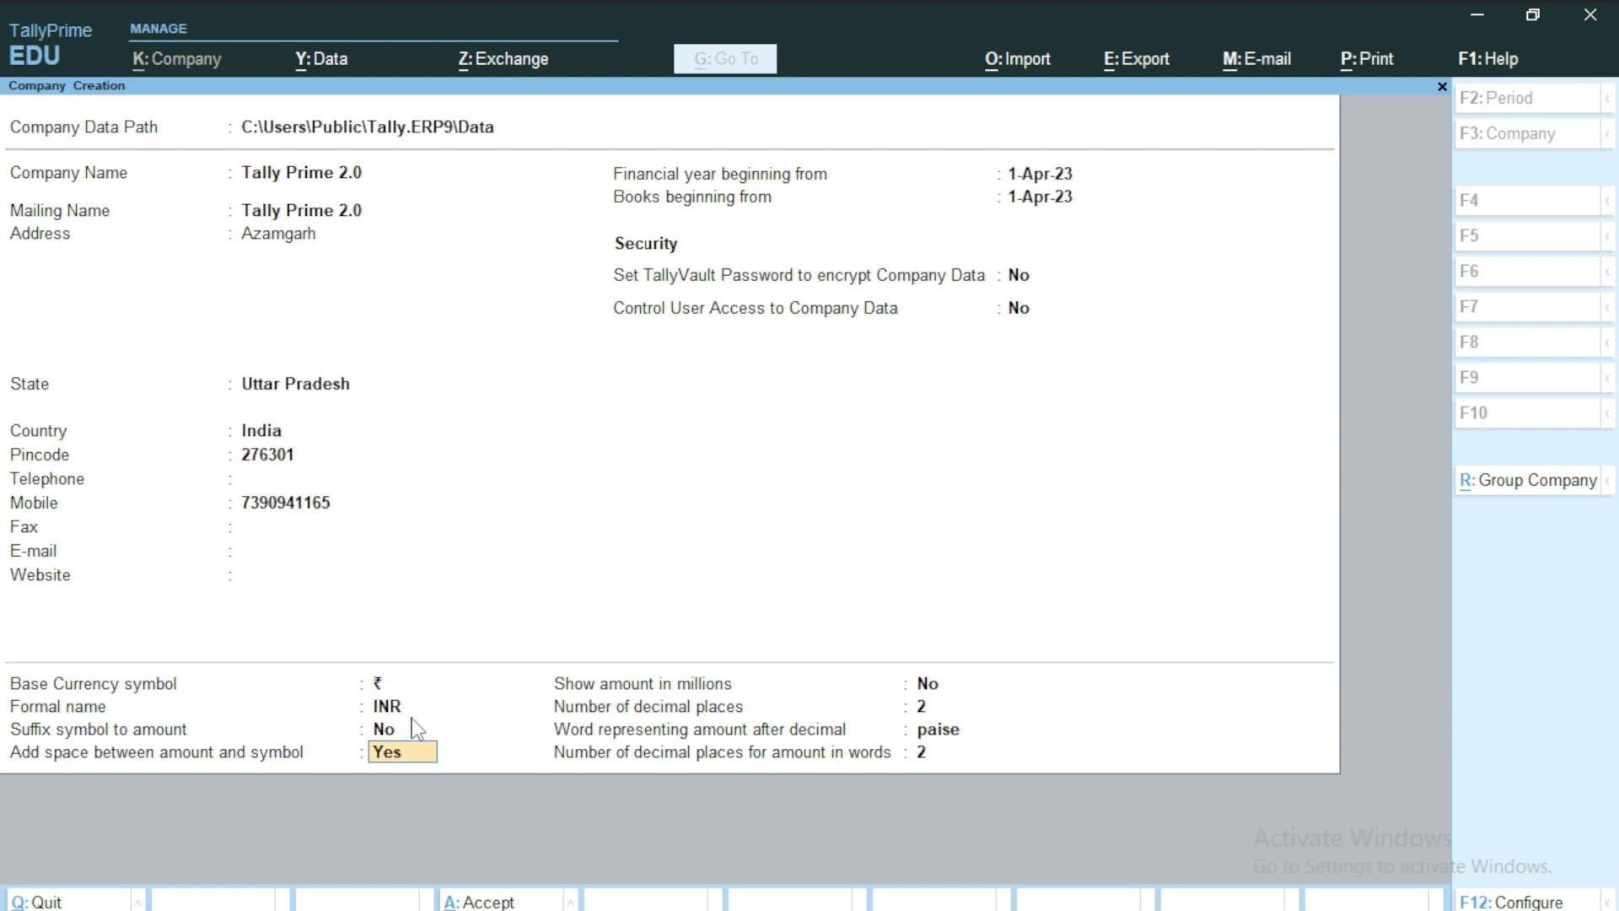
{"action": "key", "text": "Return"}
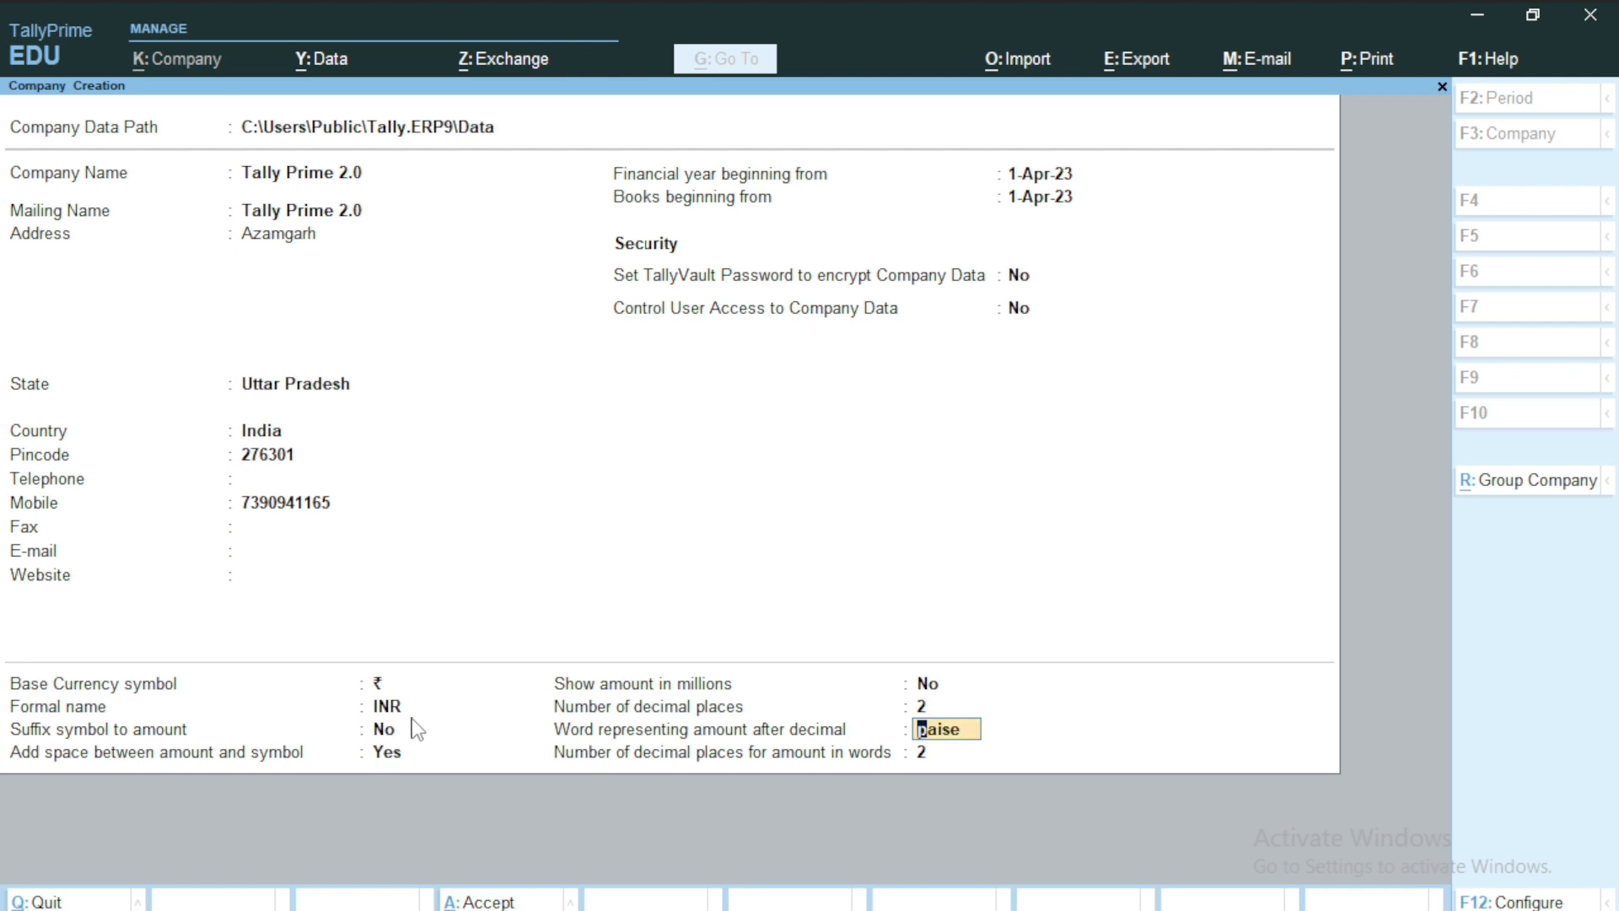
{"action": "key", "text": "Return"}
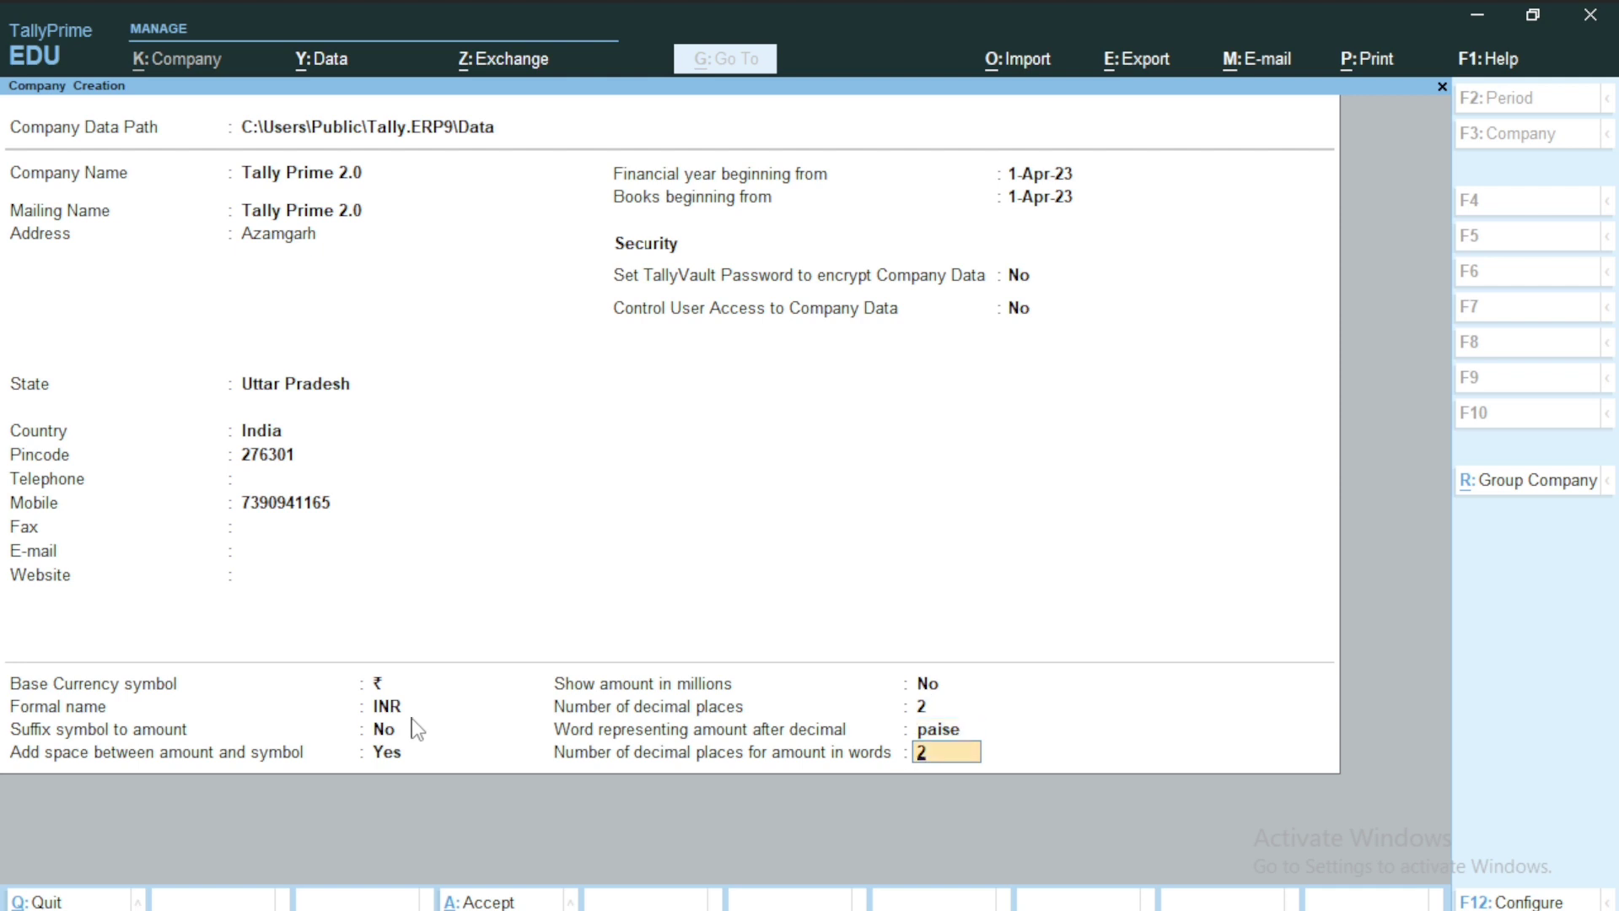
{"action": "key", "text": "Return"}
{"action": "key", "text": "ctrl+a"}
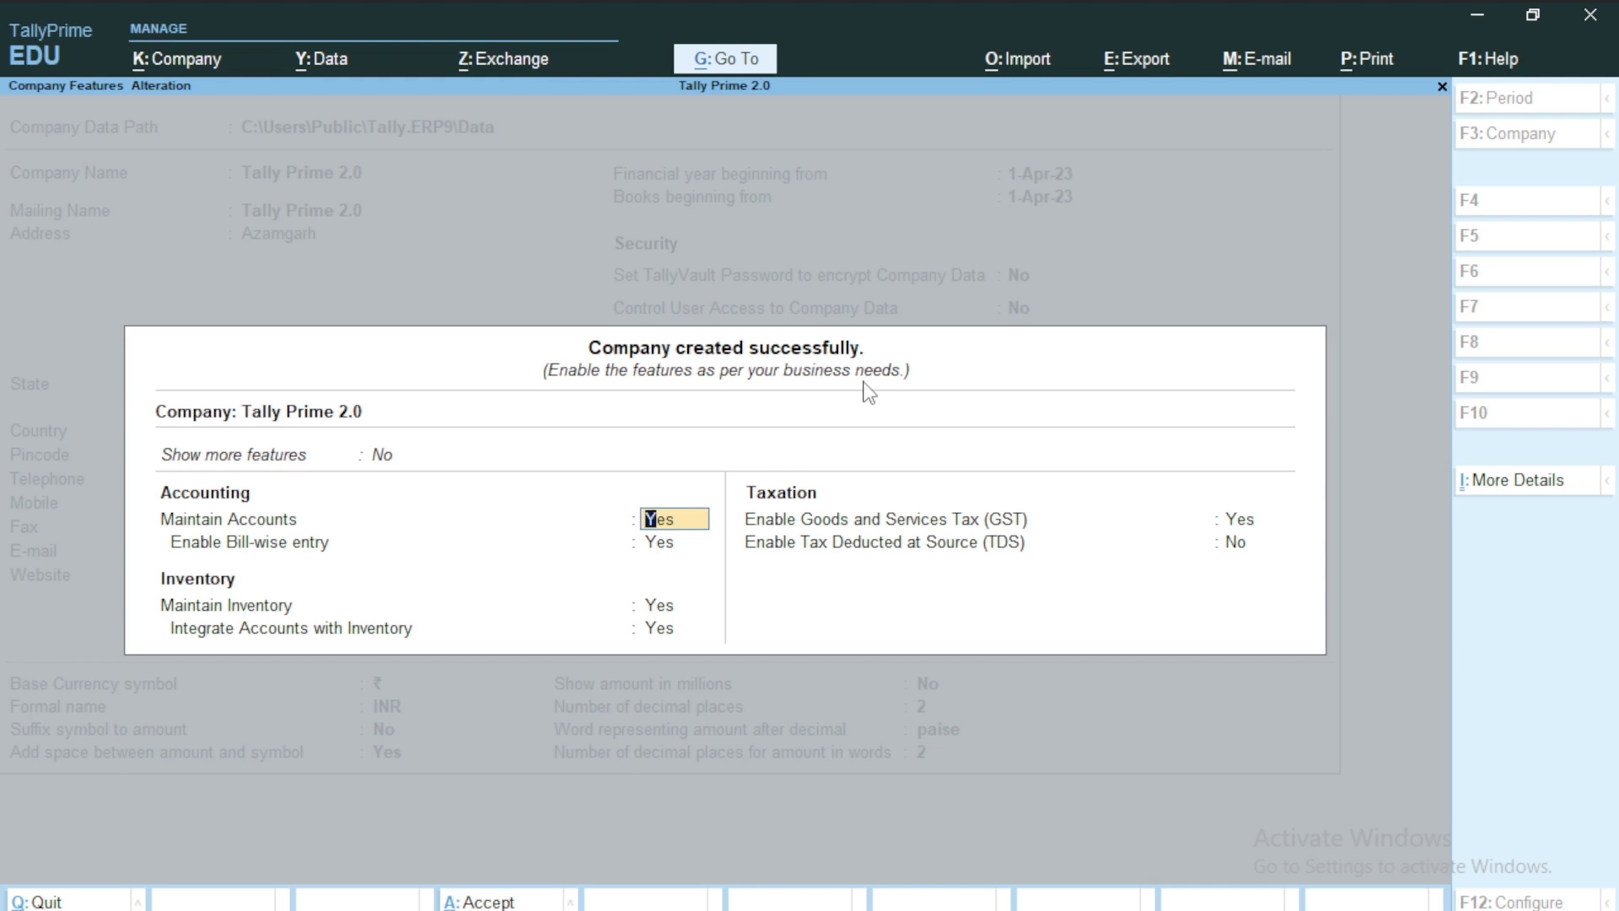
Set Enable GST and TDS to No for Tally Prime 2.0 and accept the features.
{"action": "key", "text": "Return"}
{"action": "key", "text": "Return"}
{"action": "key", "text": "Return"}
{"action": "key", "text": "Return"}
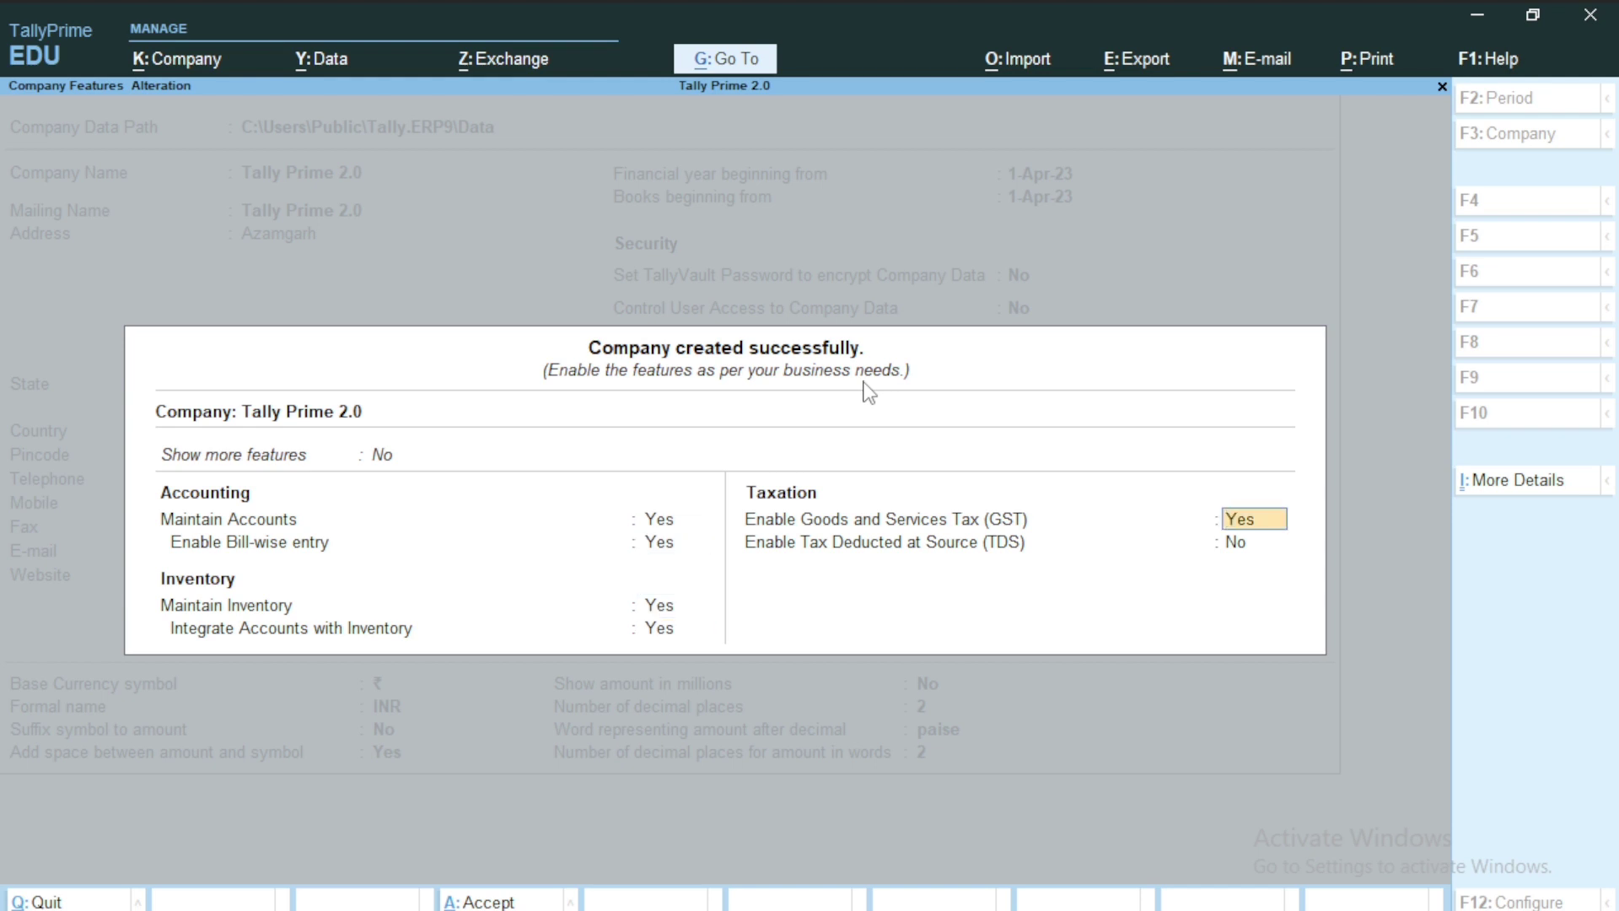
{"action": "type", "text": "n"}
{"action": "key", "text": "Return"}
{"action": "type", "text": "n"}
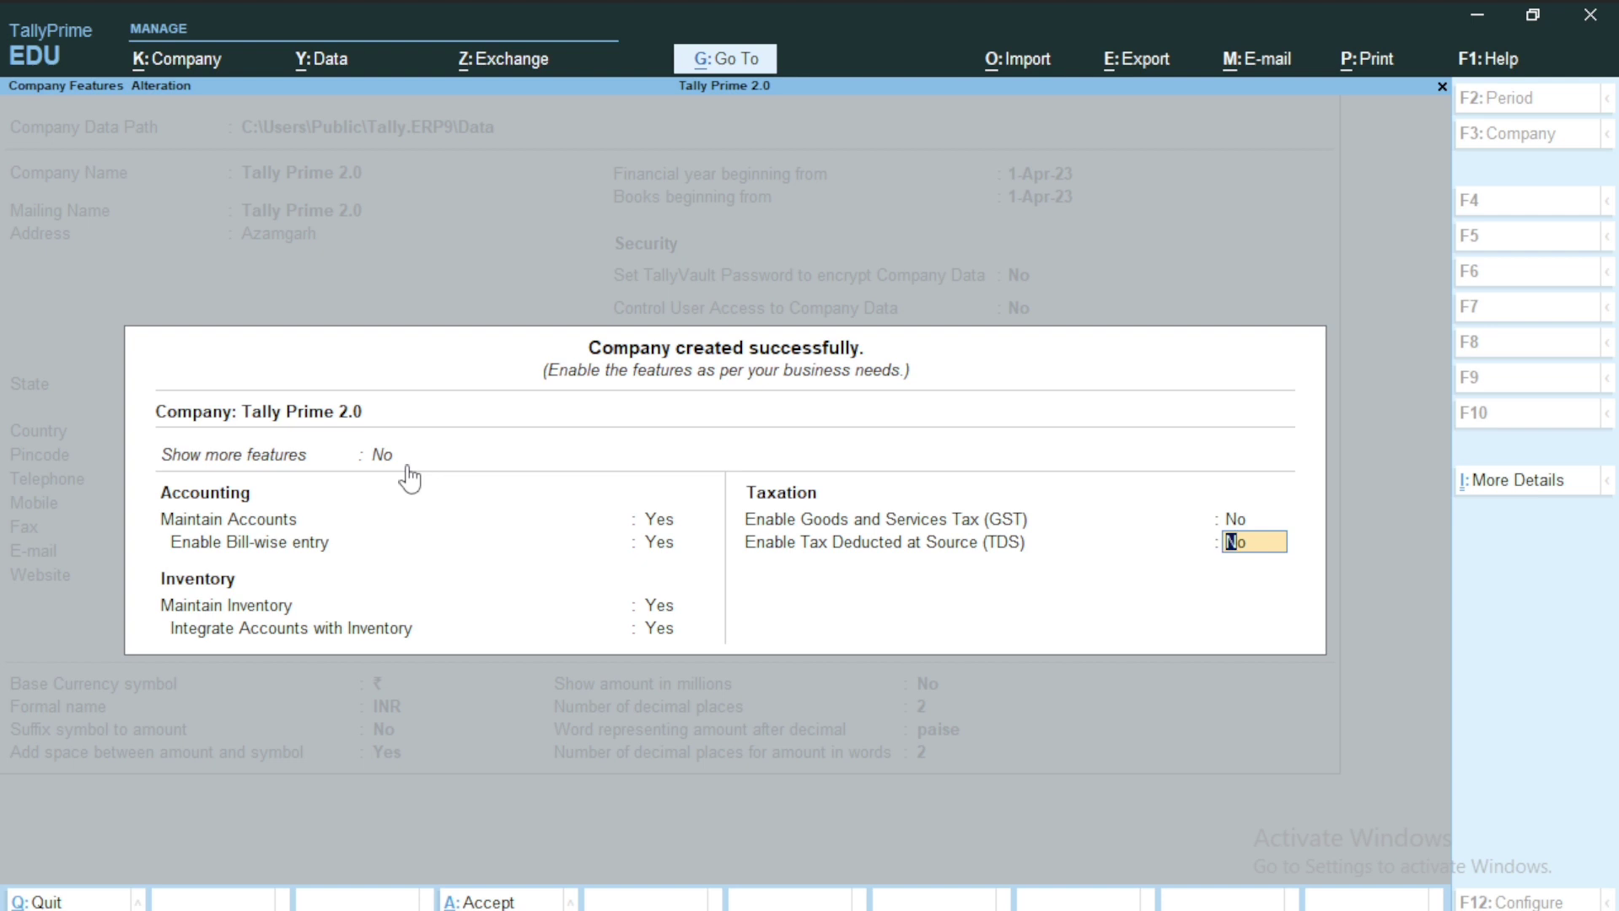
{"action": "key", "text": "Return"}
{"action": "key", "text": "Return"}
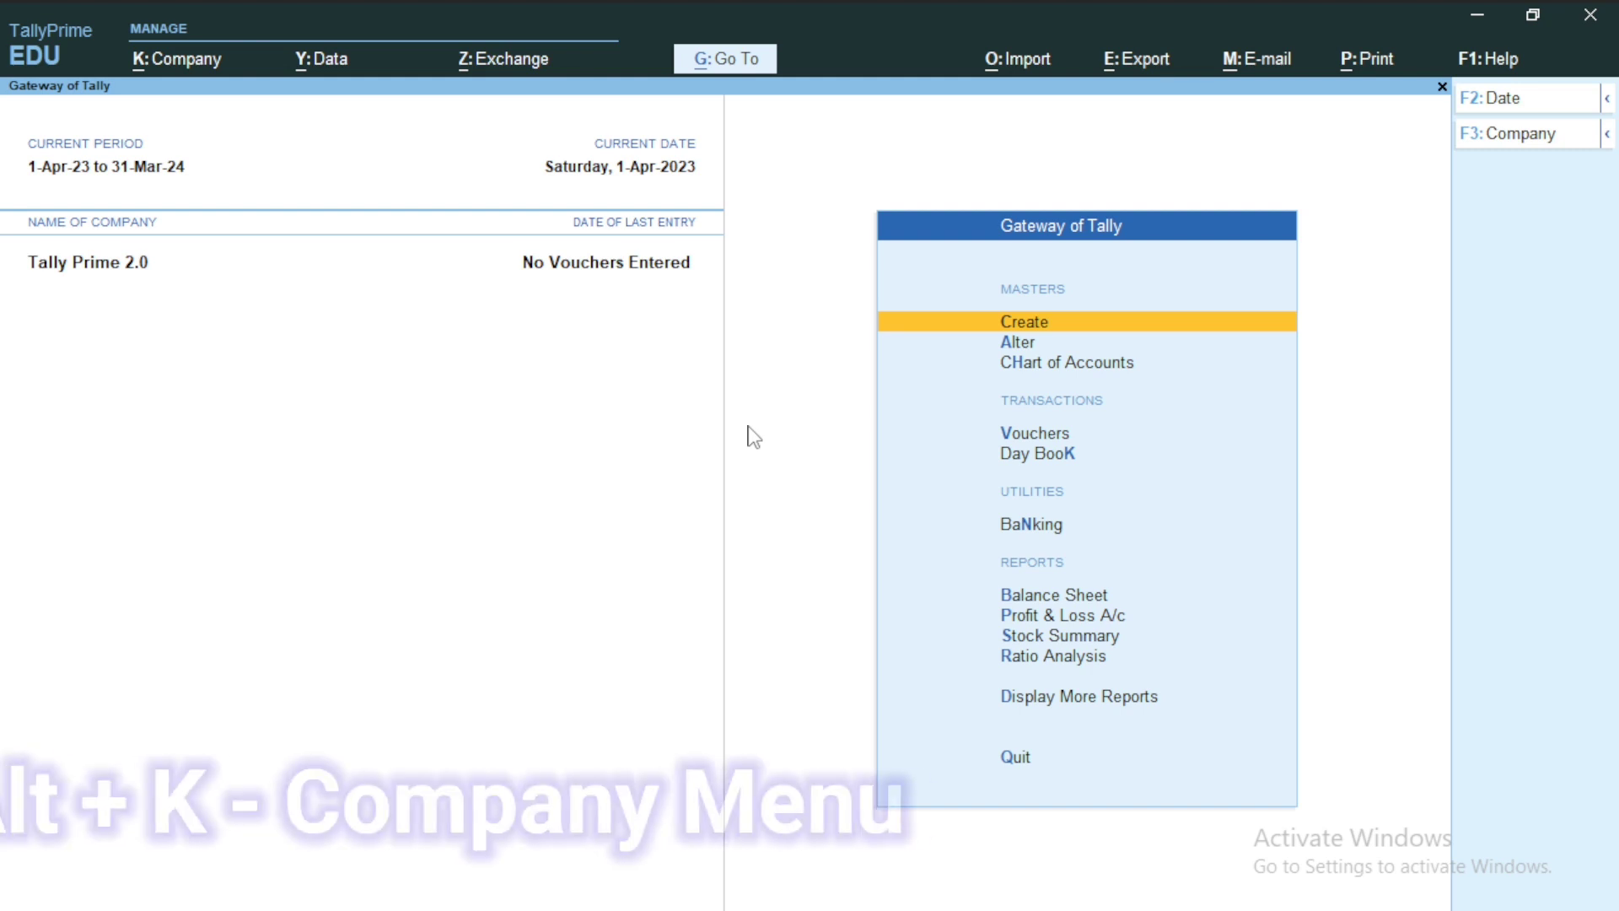
Start a new company from the Alt+K company menu and name it 'Vishal Sir'.
{"action": "key", "text": "alt"}
{"action": "key", "text": "alt+k"}
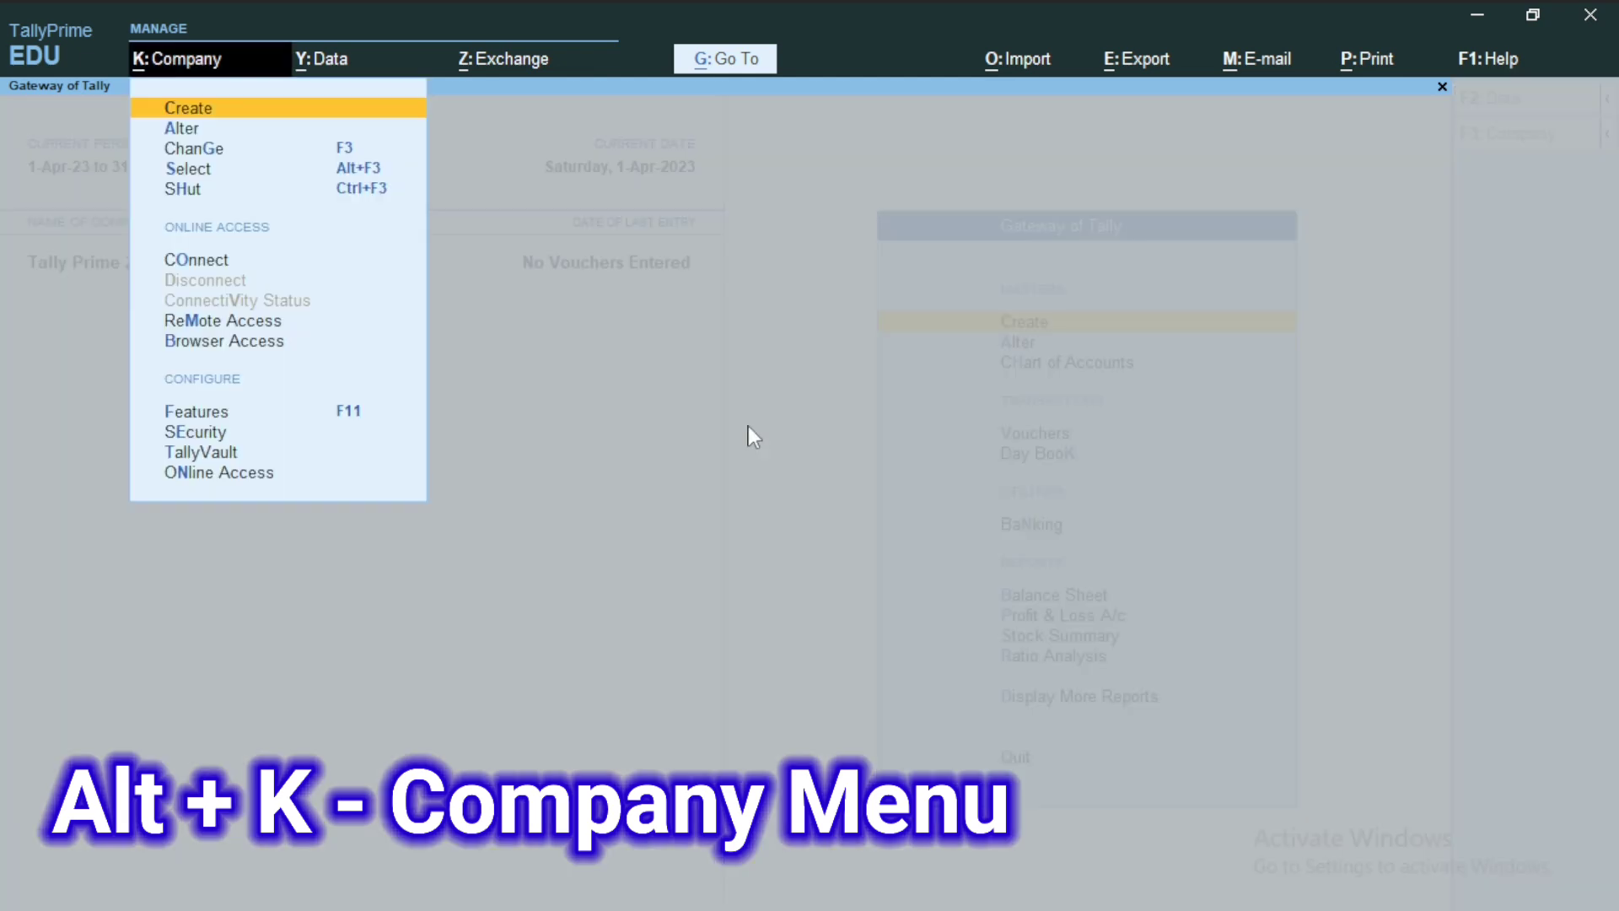
{"action": "left_click", "coordinate": [198, 115]}
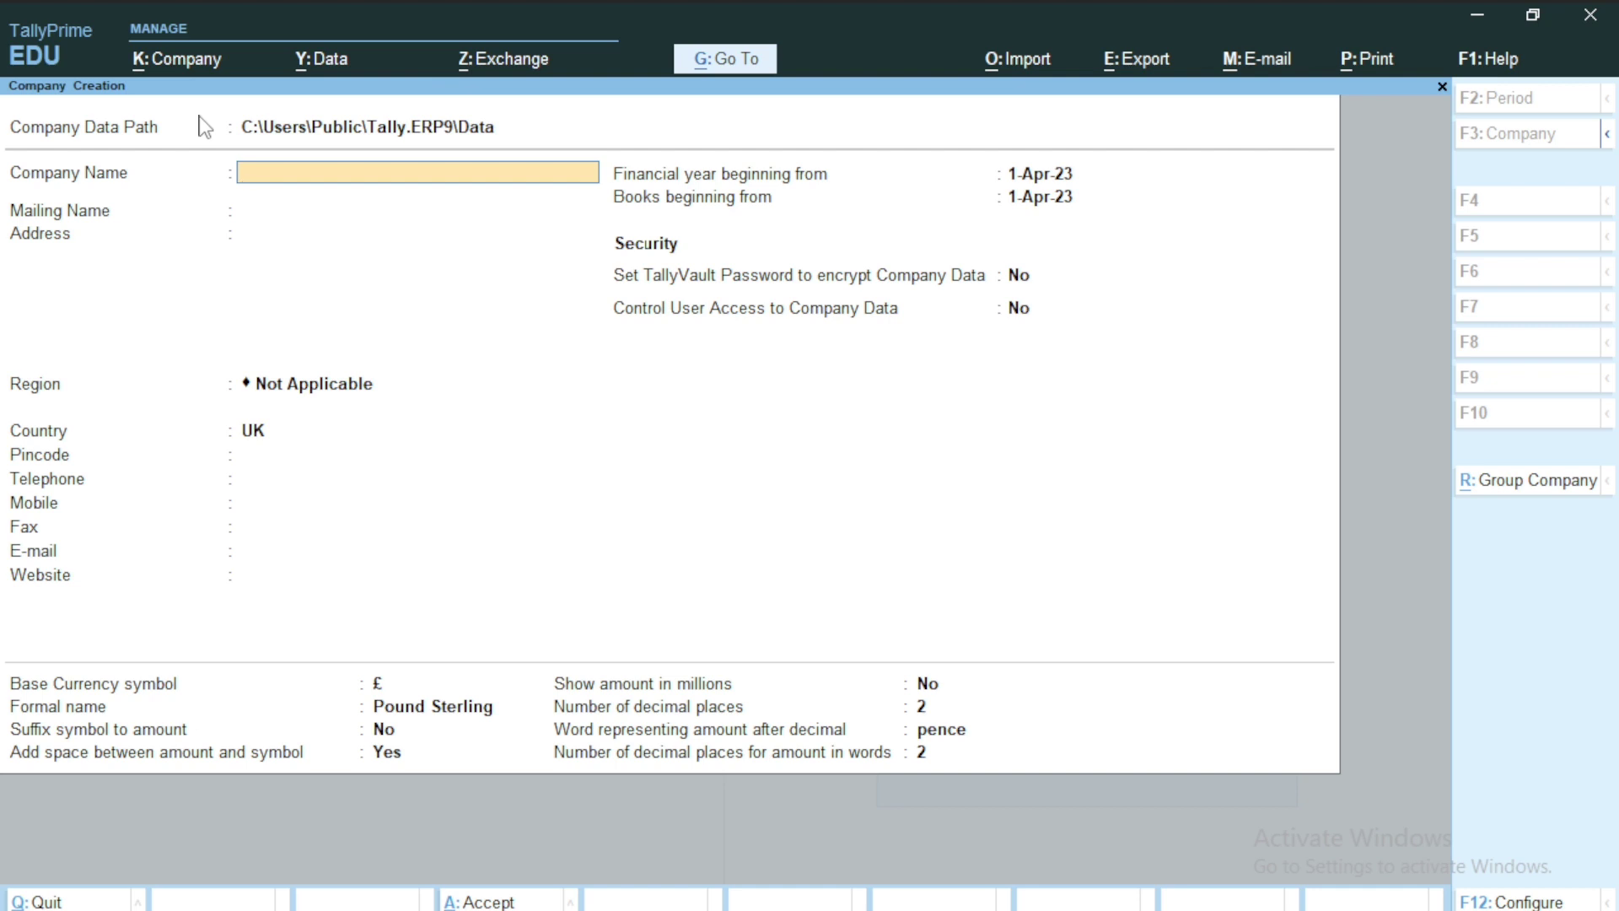
{"action": "type", "text": "Vishal Sir"}
{"action": "key", "text": "Return"}
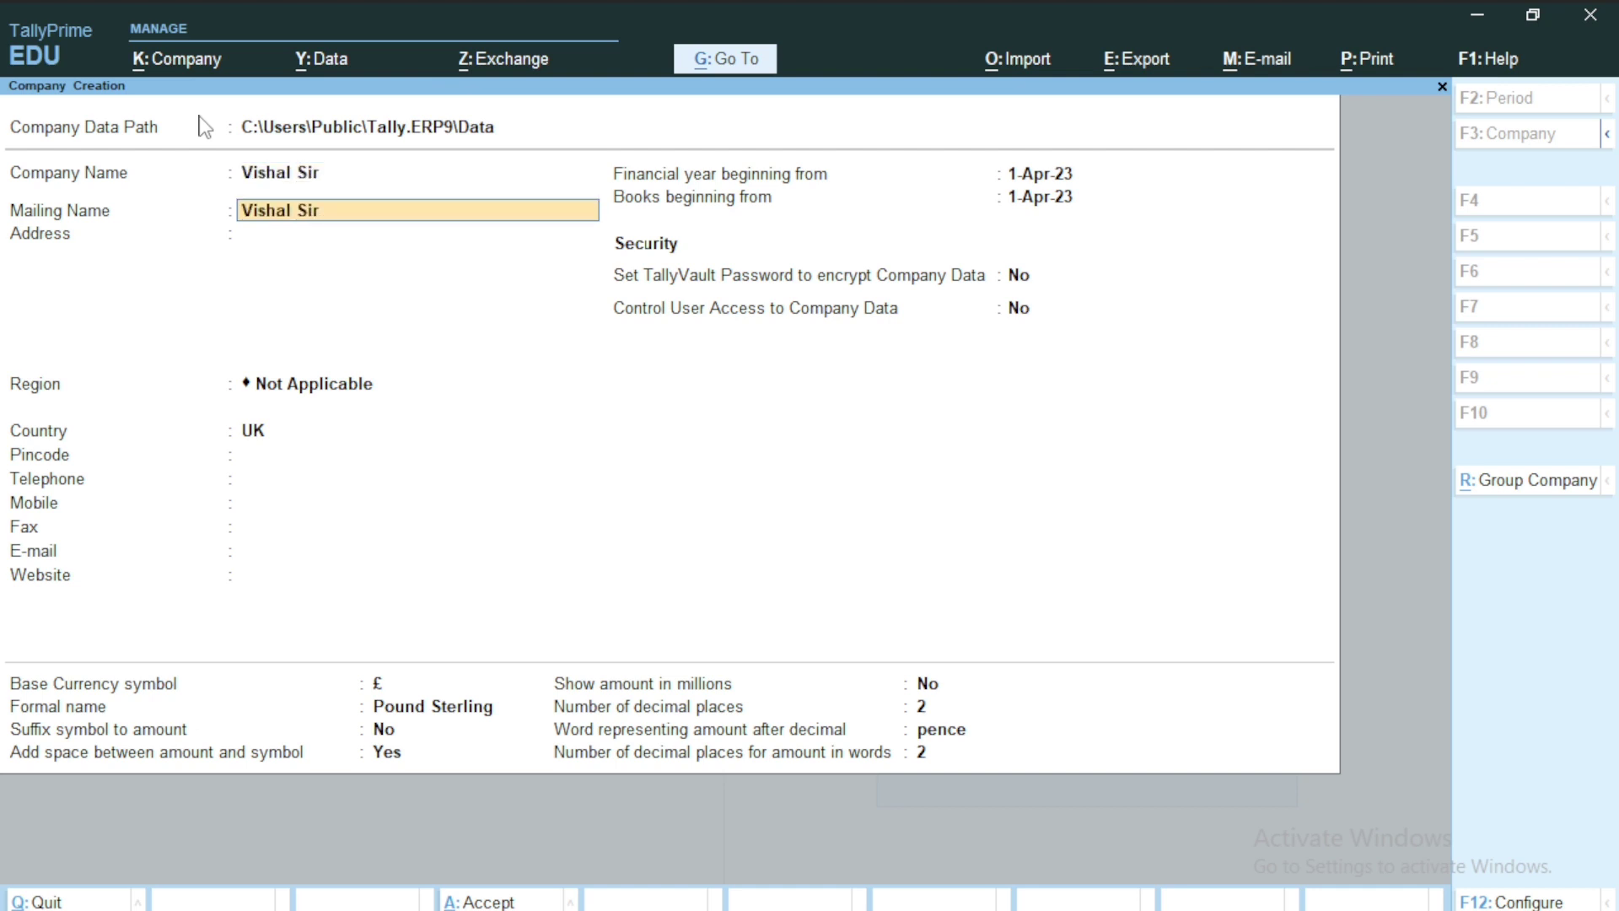
Keep the auto-filled mailing name and set the region to Uttar Pradesh.
{"action": "key", "text": "Return"}
{"action": "key", "text": "Return"}
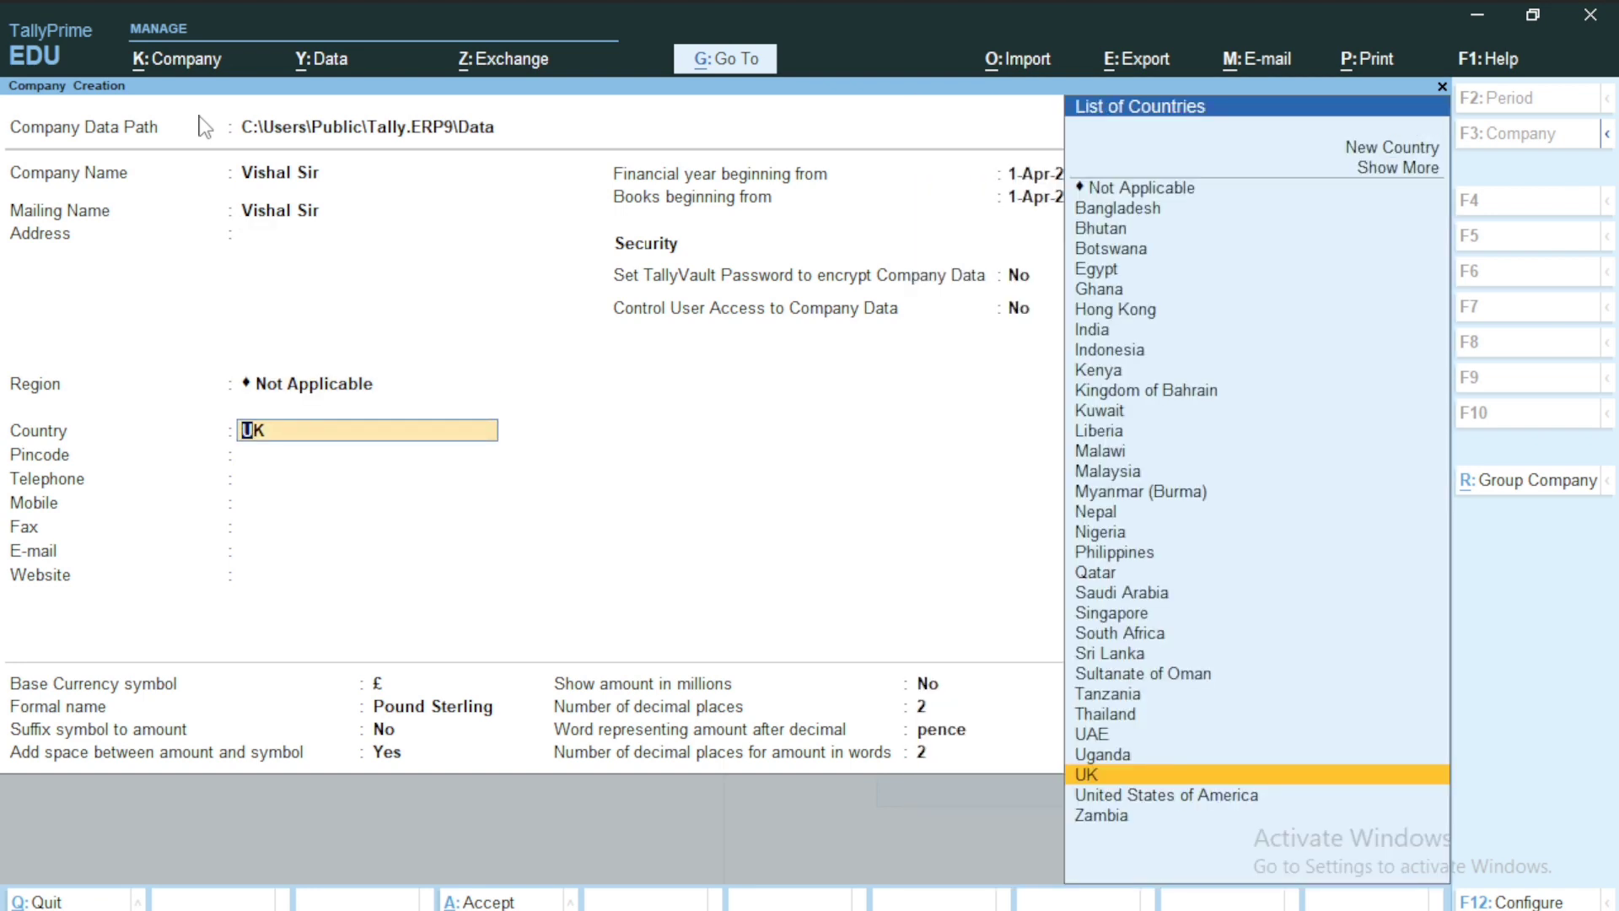
{"action": "key", "text": "Return"}
{"action": "type", "text": "Utt"}
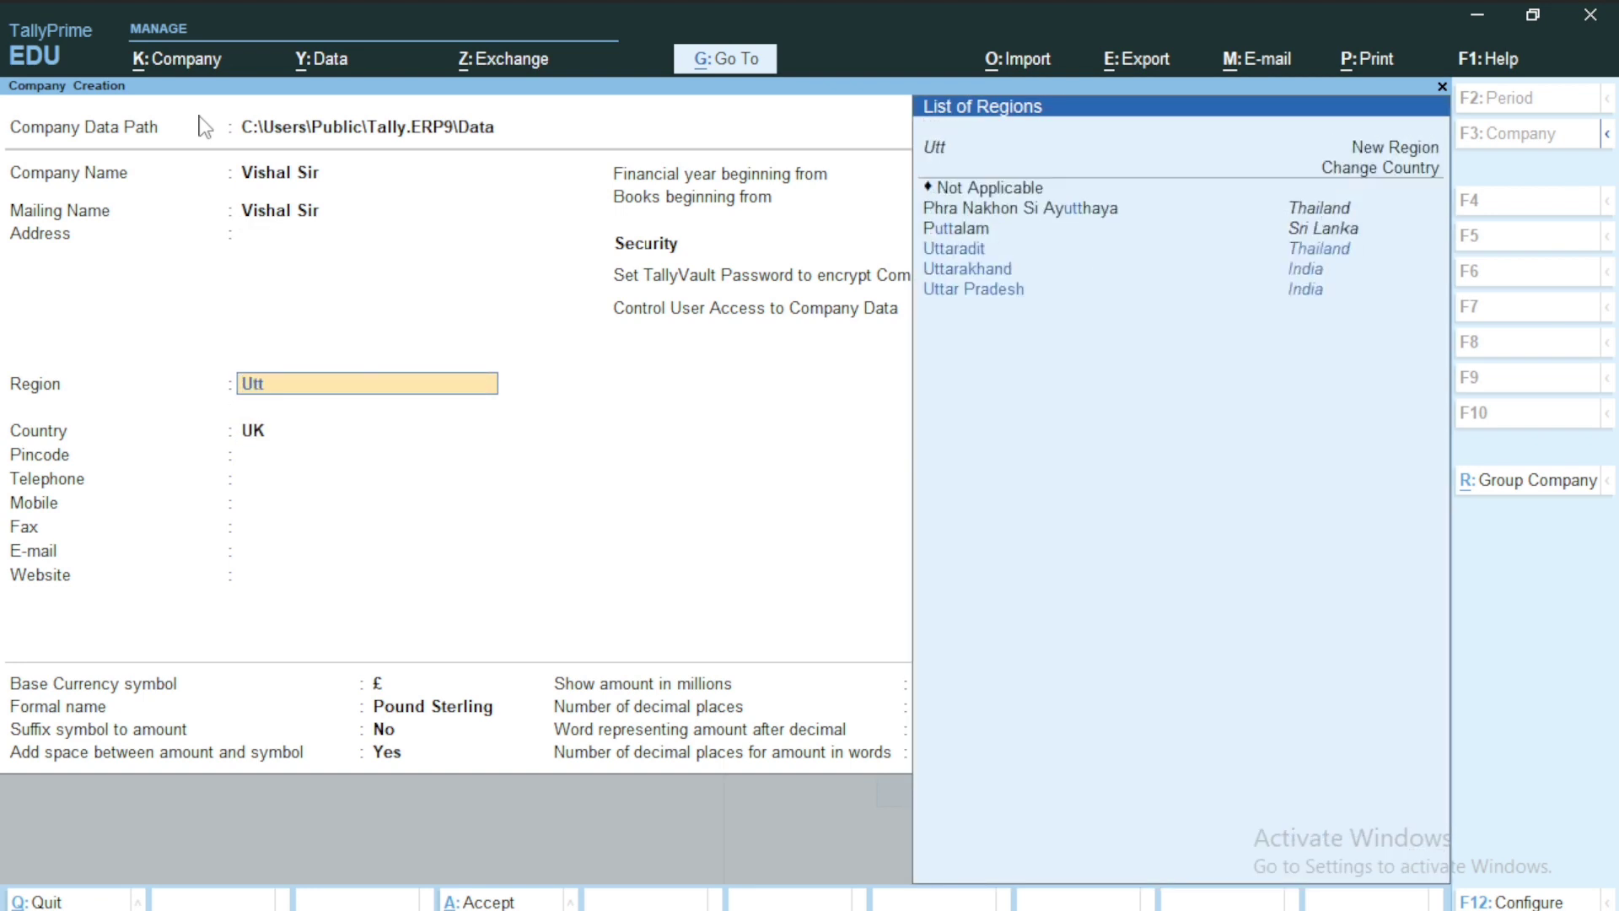
{"action": "key", "text": "Down"}
{"action": "key", "text": "Down"}
{"action": "key", "text": "Return"}
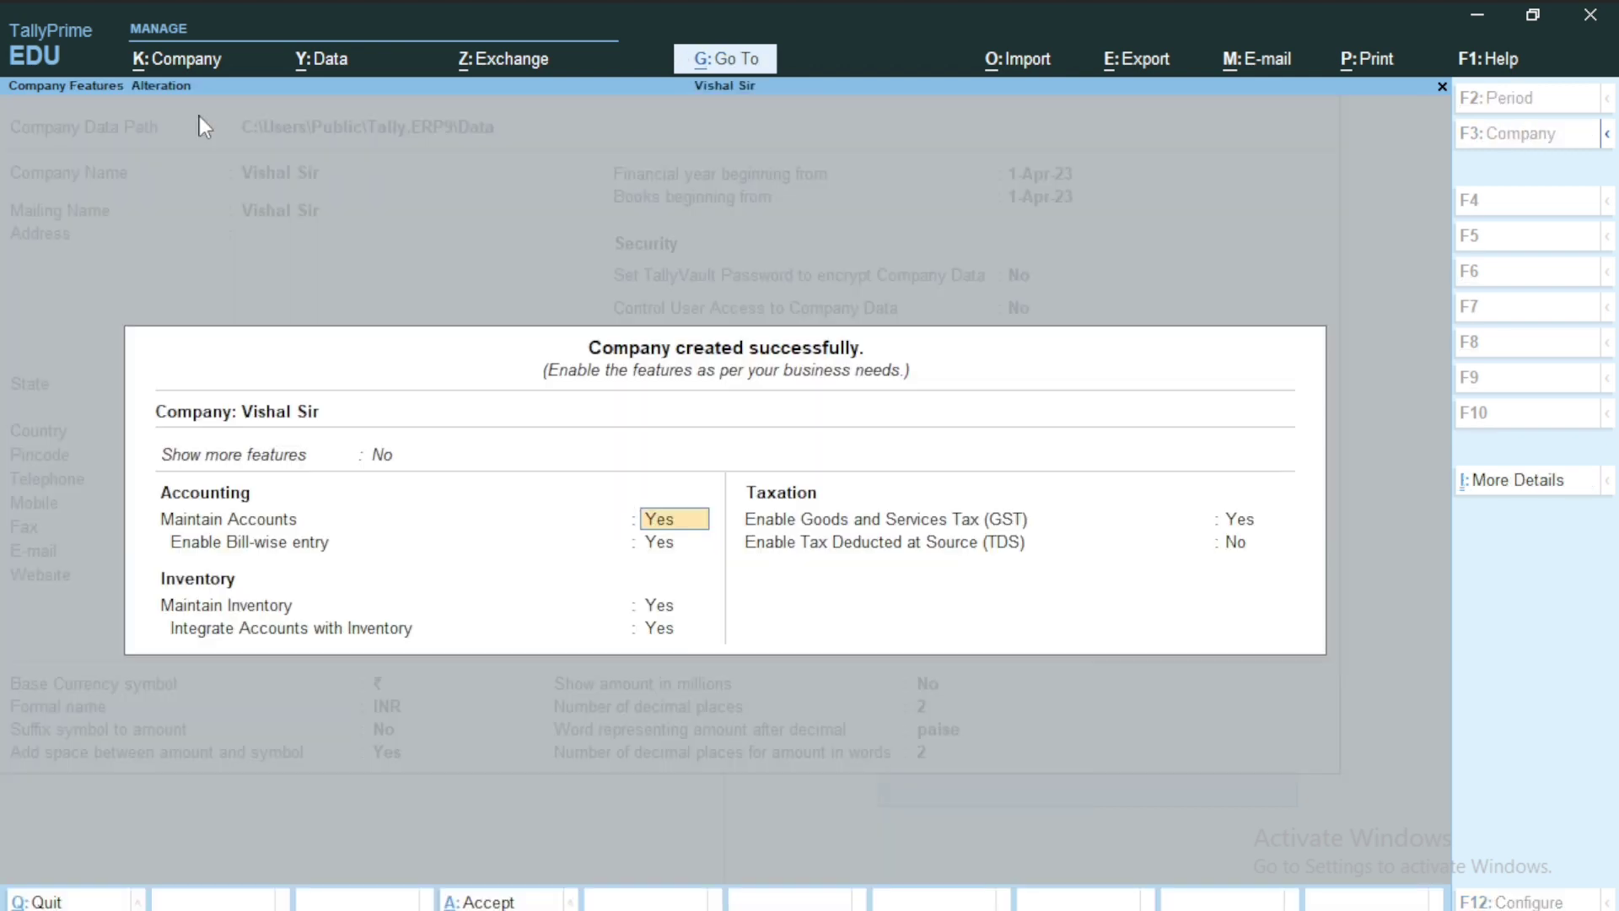
Set Enable GST to No for Vishal Sir and save its features.
{"action": "key", "text": "Return"}
{"action": "key", "text": "Return"}
{"action": "key", "text": "Return"}
{"action": "key", "text": "Return"}
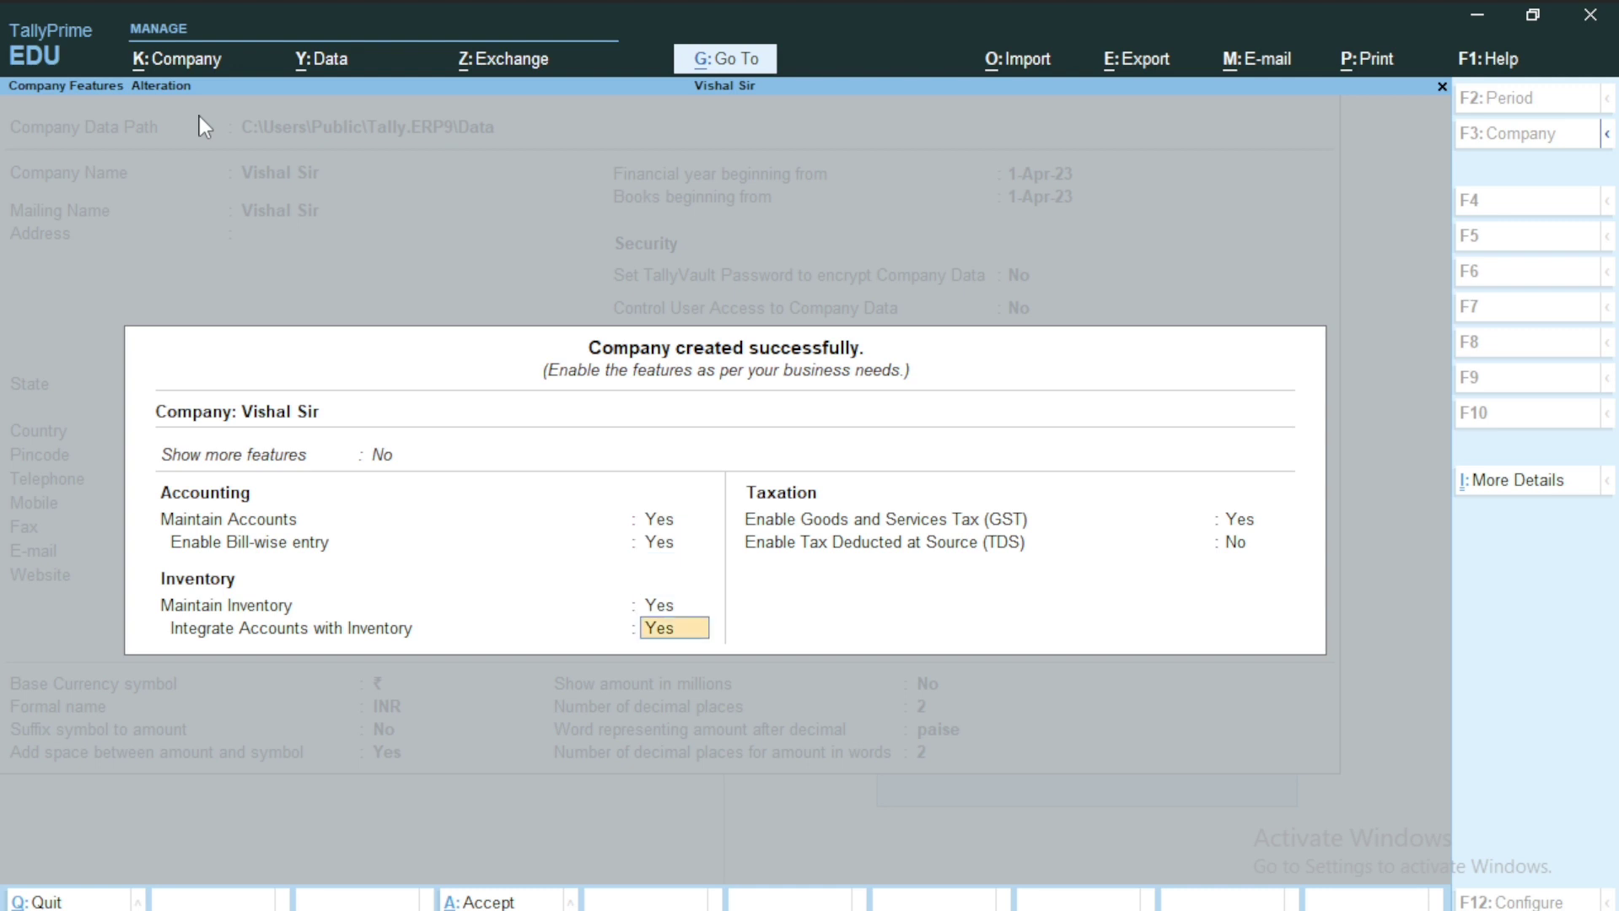
{"action": "type", "text": "n"}
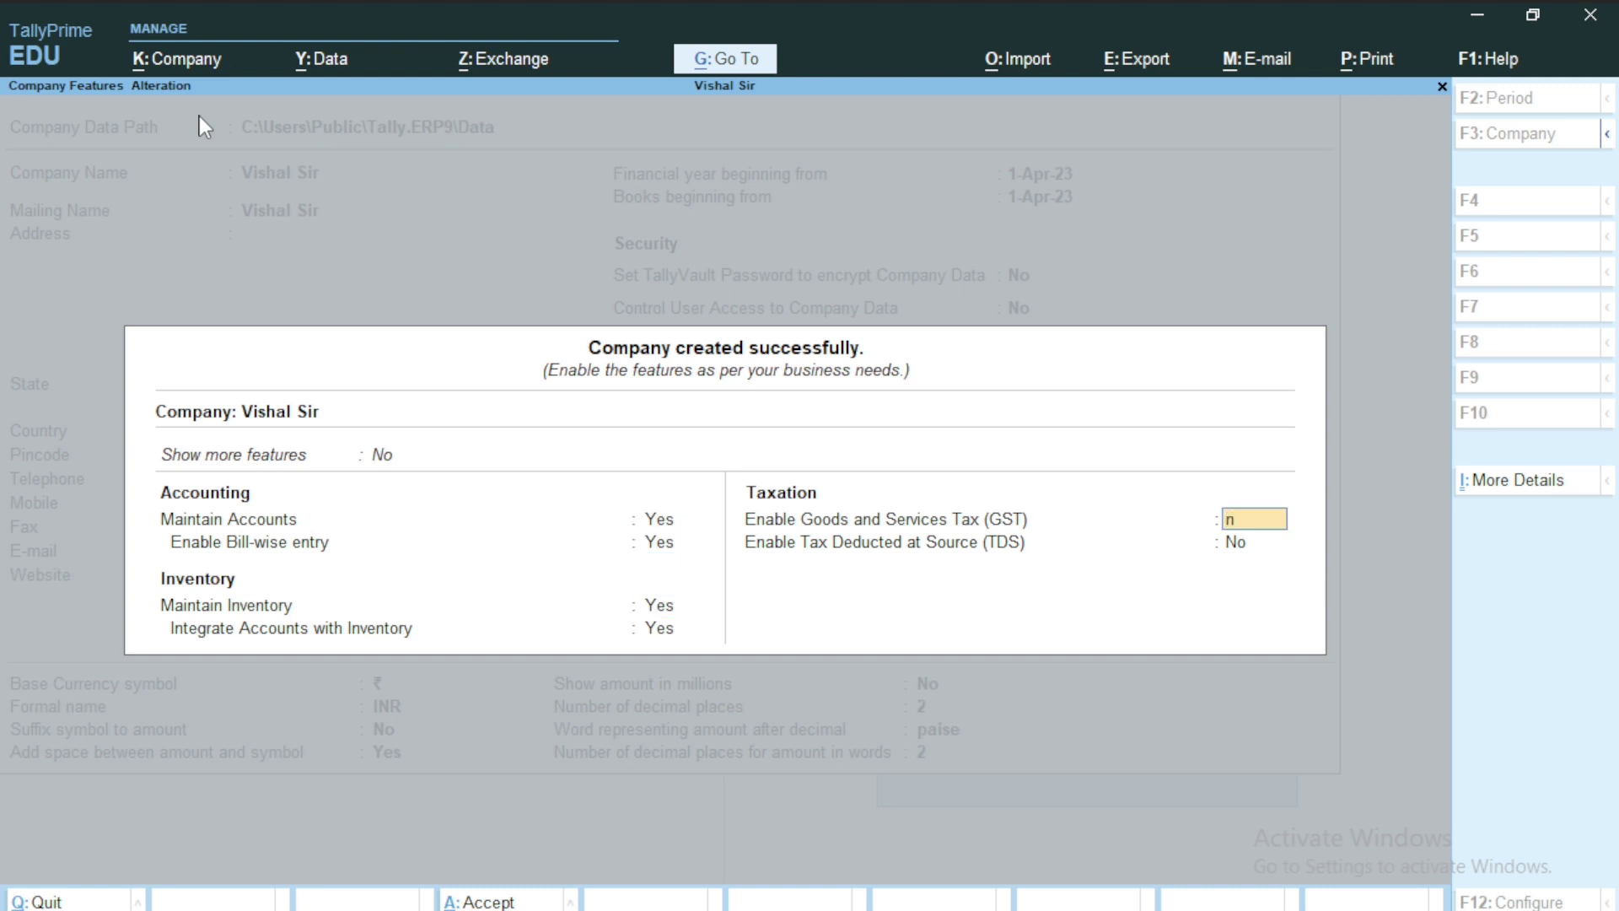
{"action": "key", "text": "Return"}
{"action": "key", "text": "Return"}
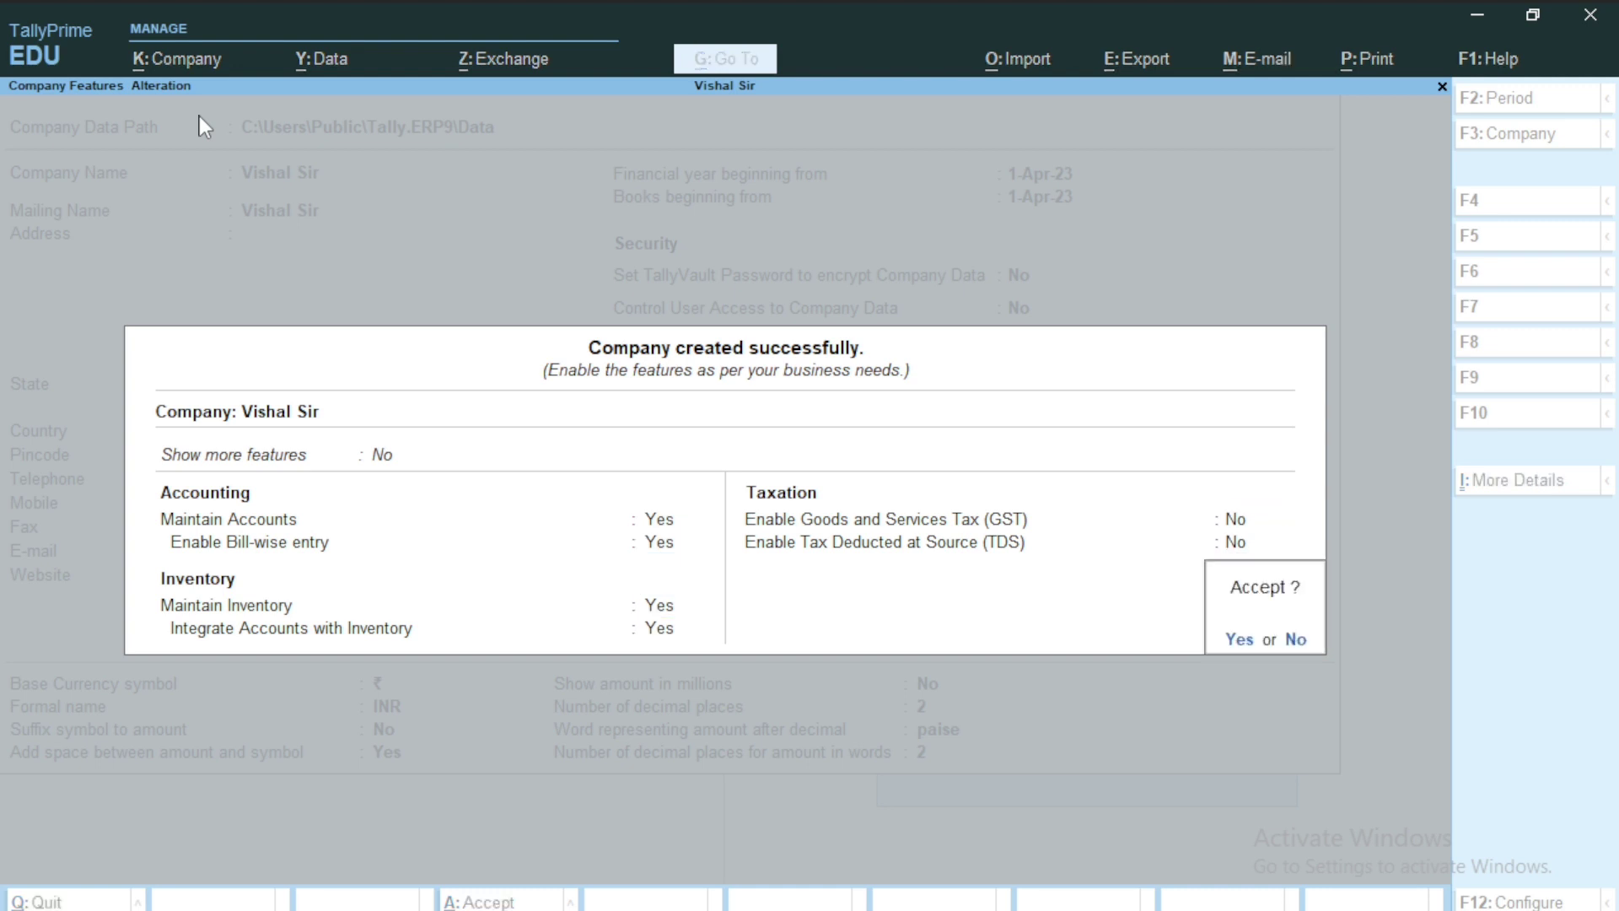
{"action": "key", "text": "Return"}
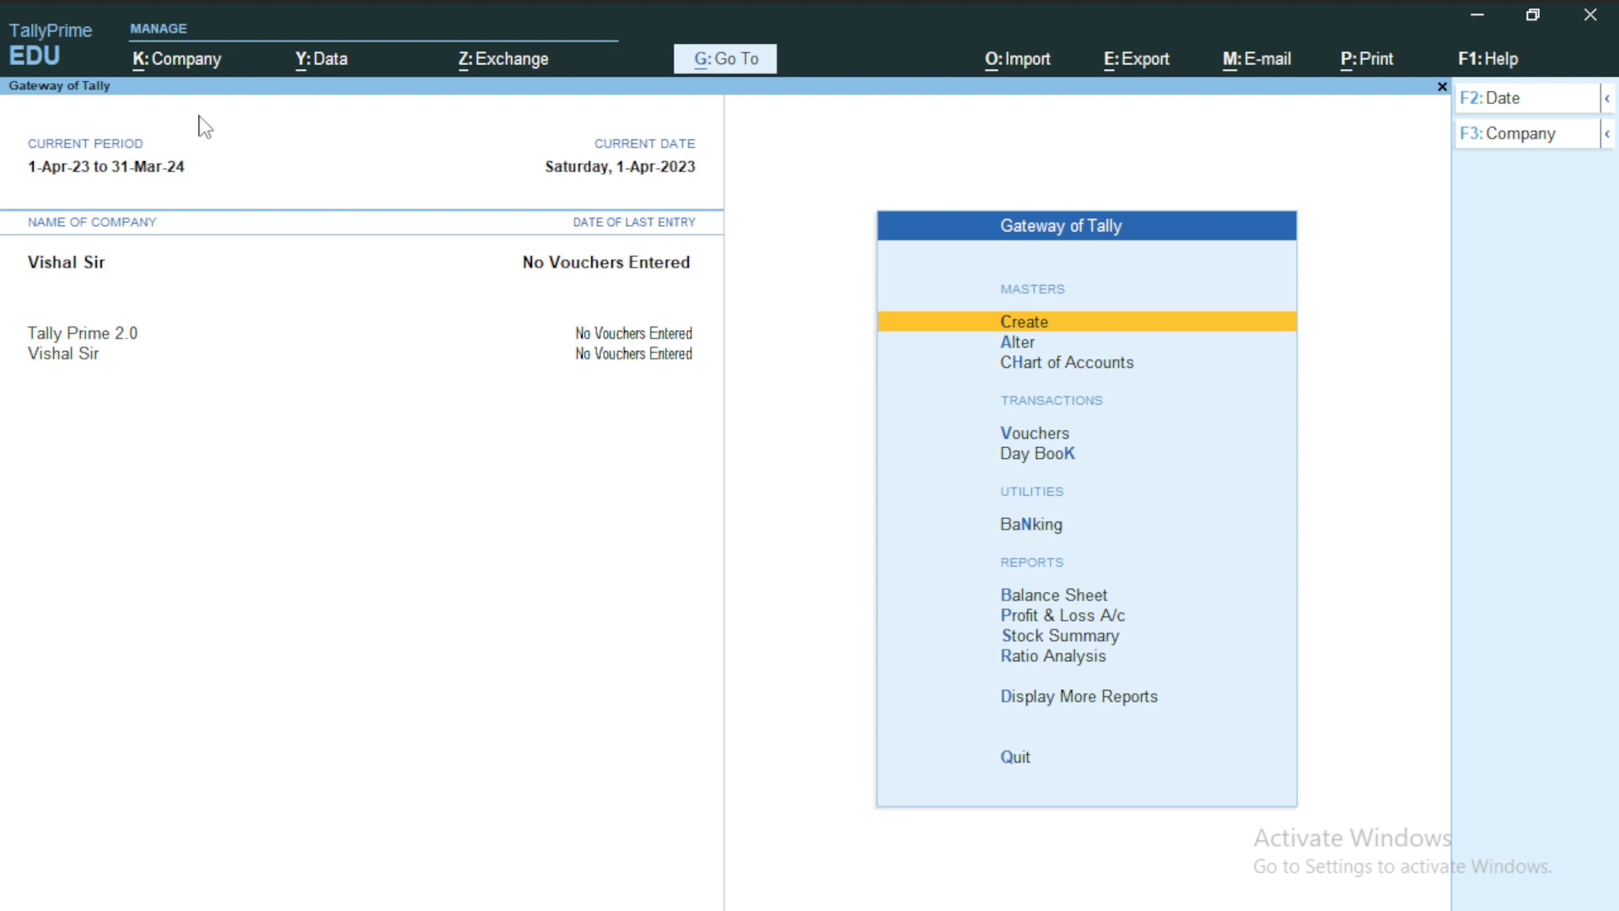